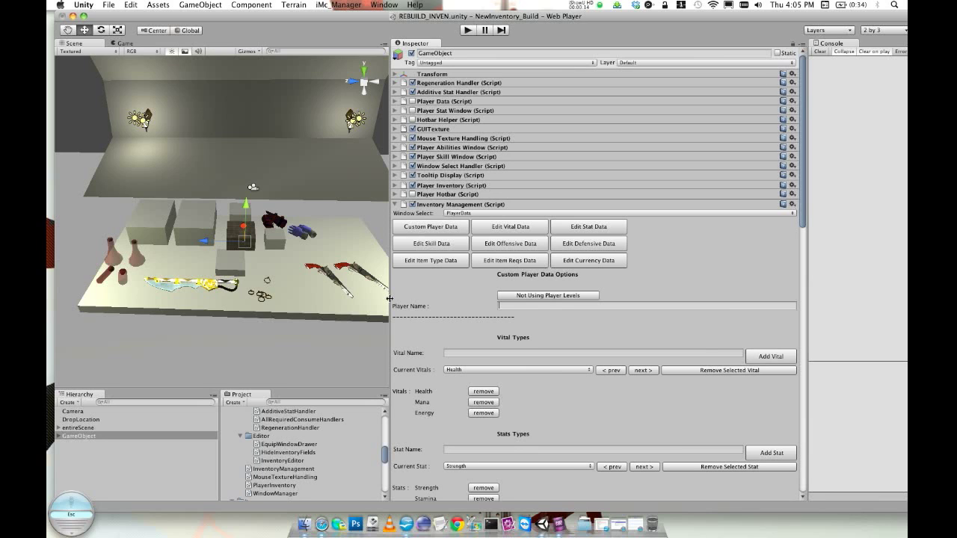
Keep PlayerData as the selected window, show the custom player data options and turn player levels on
{"action": "left_click", "coordinate": [454, 216]}
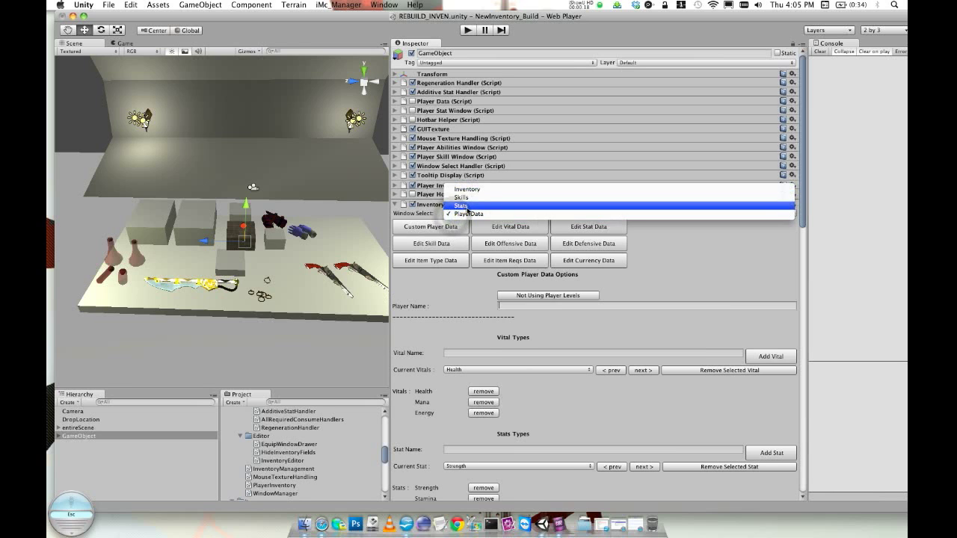
{"action": "left_click", "coordinate": [470, 214]}
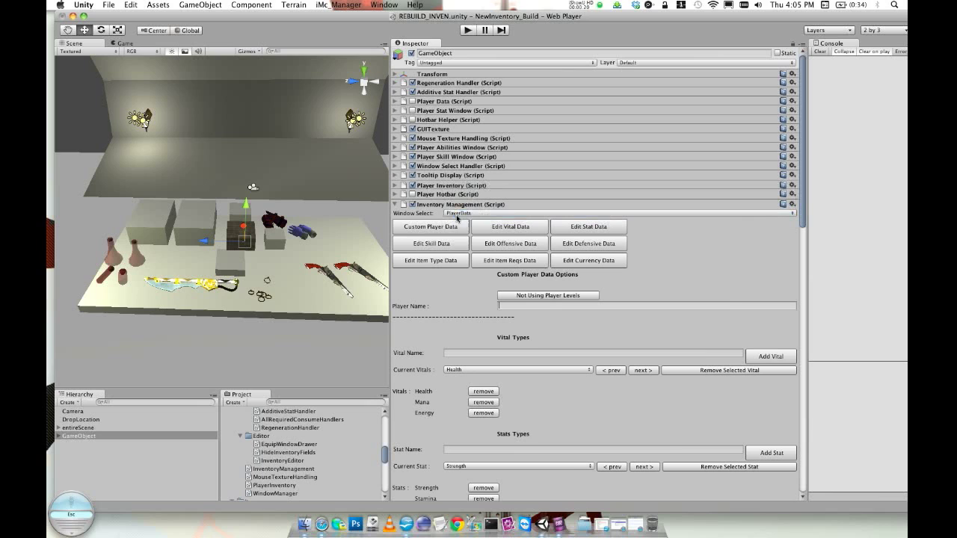
{"action": "left_click", "coordinate": [444, 226]}
{"action": "left_click", "coordinate": [515, 296]}
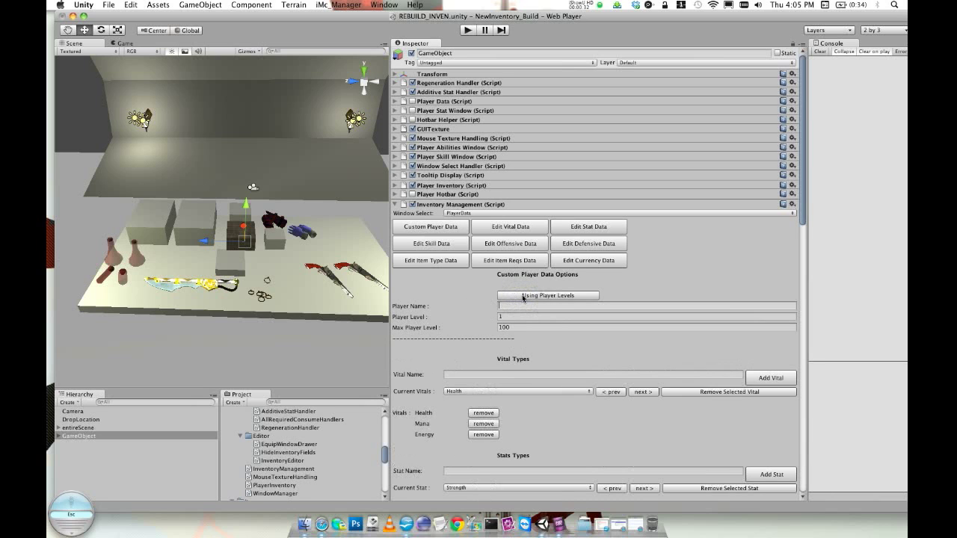
{"action": "left_click", "coordinate": [523, 296]}
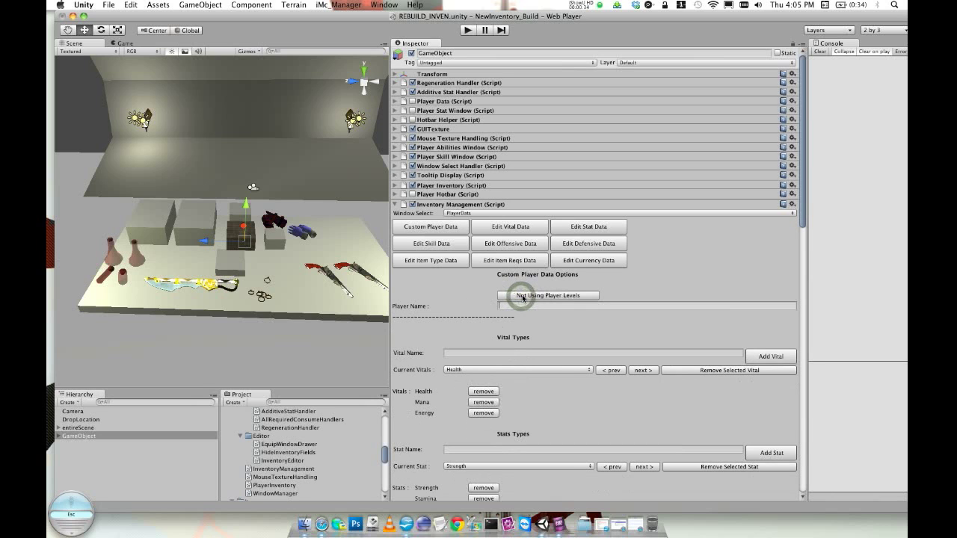
{"action": "left_click", "coordinate": [523, 296]}
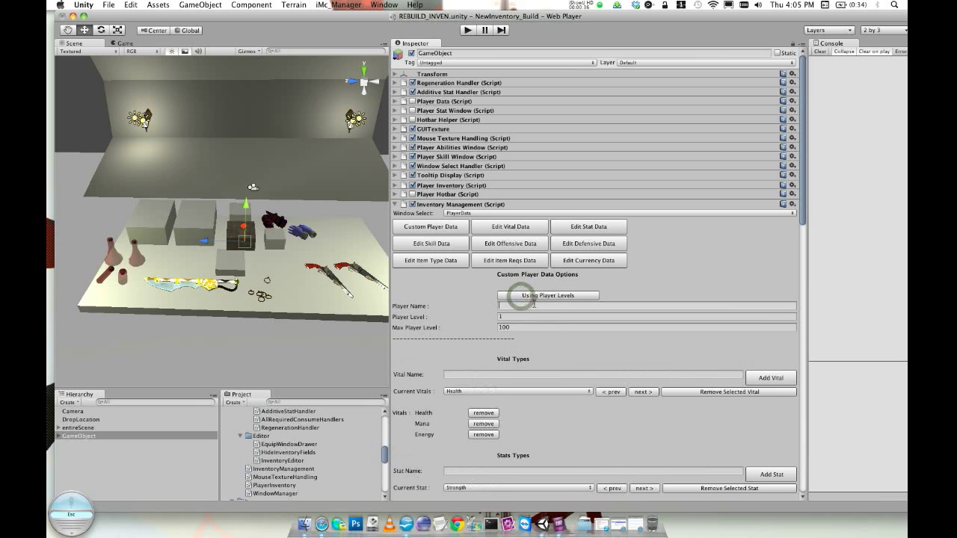
Enter the player's name in the custom player data options
{"action": "type", "text": "Eiznke"}
{"action": "key", "text": "BackSpace"}
{"action": "key", "text": "BackSpace"}
{"action": "type", "text": "ek"}
{"action": "key", "text": "Tab"}
{"action": "key", "text": "Tab"}
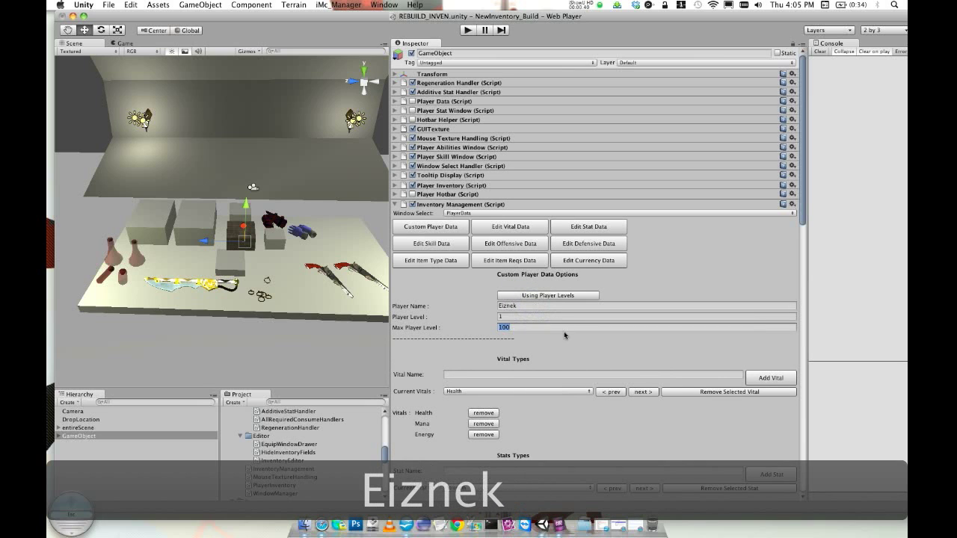
Check the player level and max player level fields and turn player levels off
{"action": "left_click", "coordinate": [532, 317]}
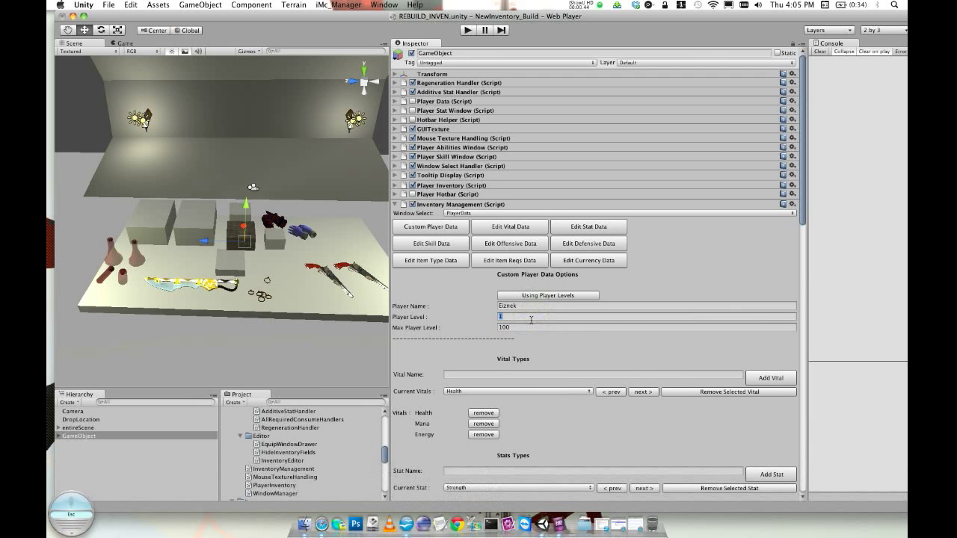
{"action": "left_click", "coordinate": [531, 327]}
{"action": "left_click", "coordinate": [508, 316]}
{"action": "left_click", "coordinate": [522, 327]}
{"action": "left_click", "coordinate": [514, 295]}
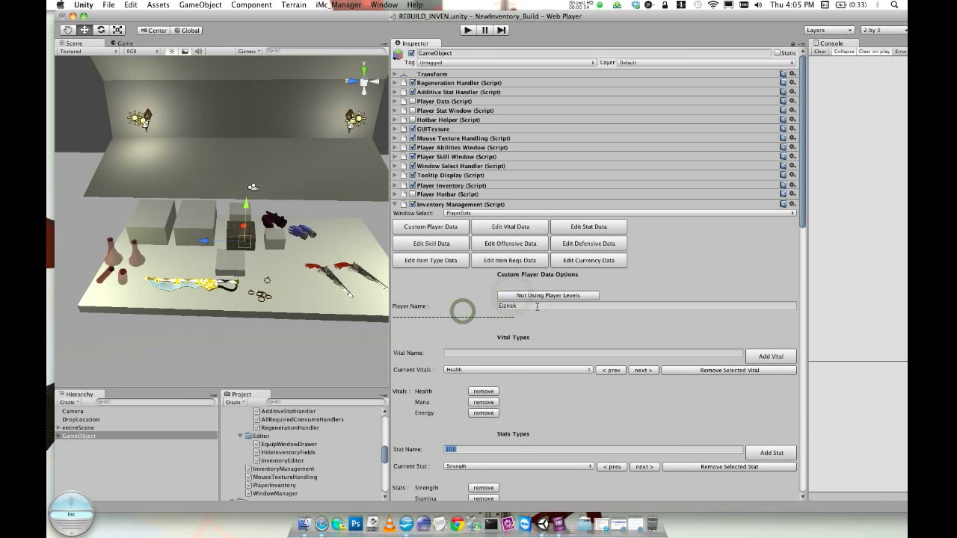
Add a trial vital named Eggs to the vital types, remove it from the list and clear the name
{"action": "scroll", "coordinate": [670, 354], "scroll_direction": "down", "scroll_amount": 5}
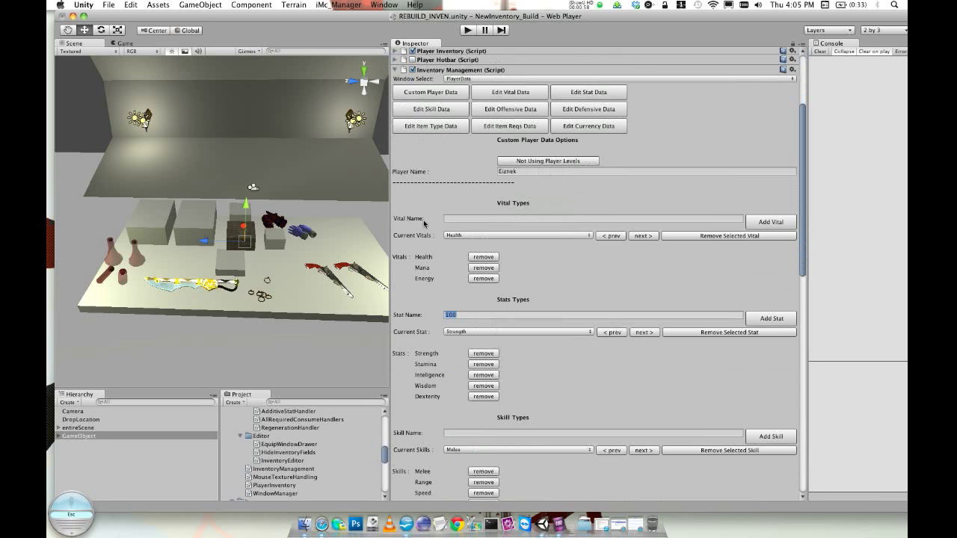
{"action": "left_click", "coordinate": [502, 236]}
{"action": "left_click", "coordinate": [498, 236]}
{"action": "left_click", "coordinate": [461, 216]}
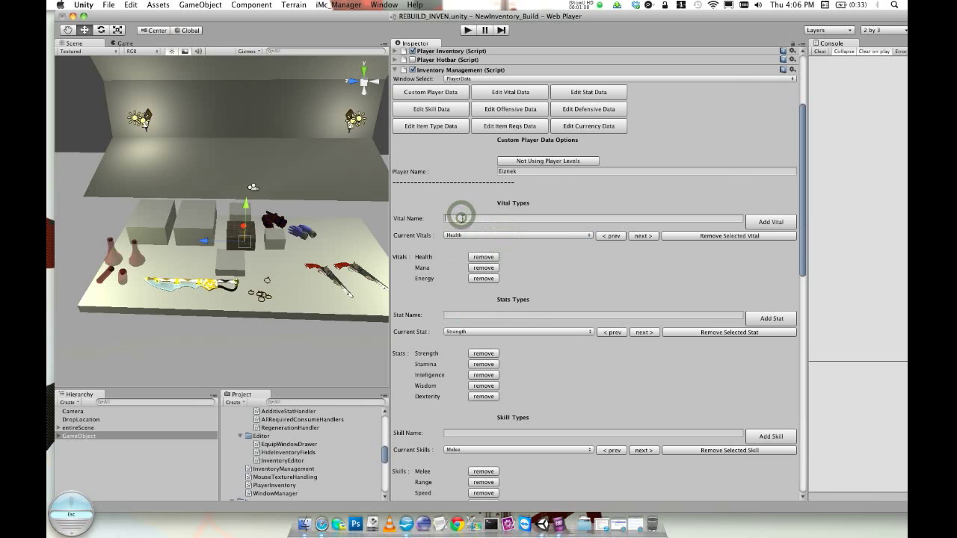
{"action": "type", "text": "Eggs"}
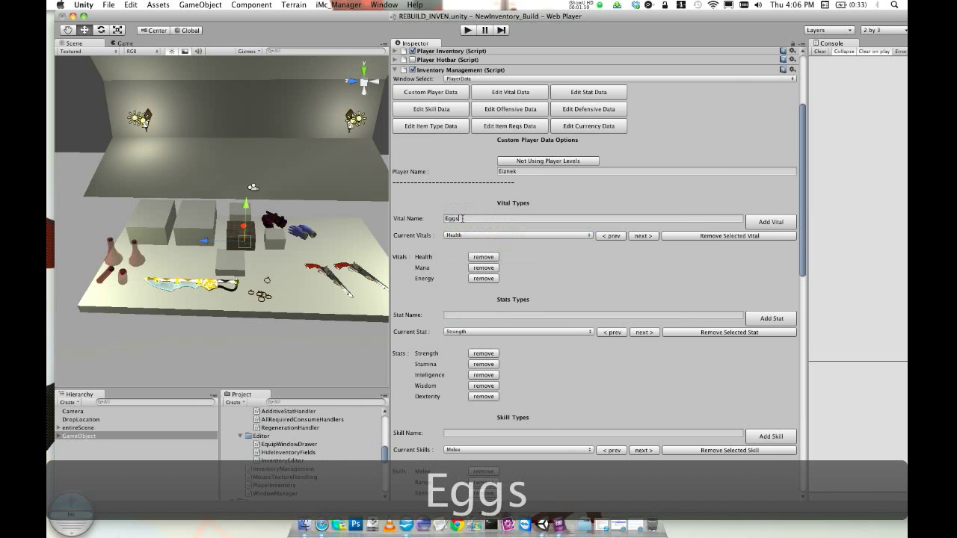
{"action": "left_click", "coordinate": [772, 227]}
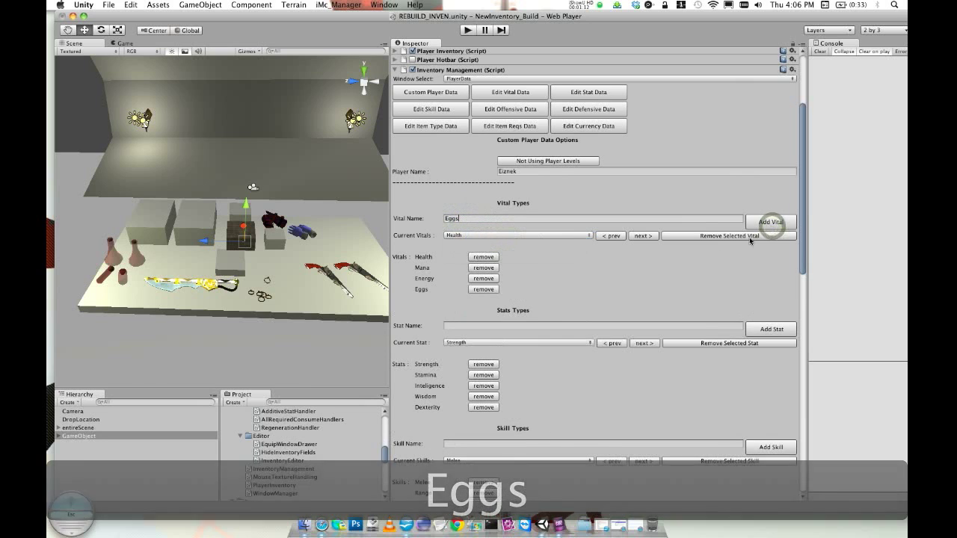
{"action": "left_click", "coordinate": [487, 291]}
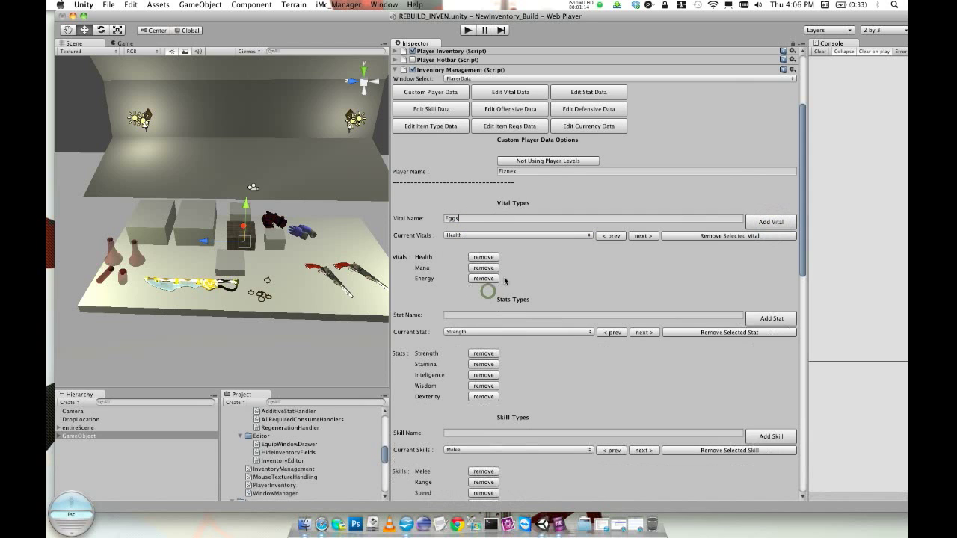
{"action": "left_click", "coordinate": [453, 219]}
Review the vital, stat, skill and currency types defined in the player data
{"action": "scroll", "coordinate": [590, 266], "scroll_direction": "down", "scroll_amount": 10}
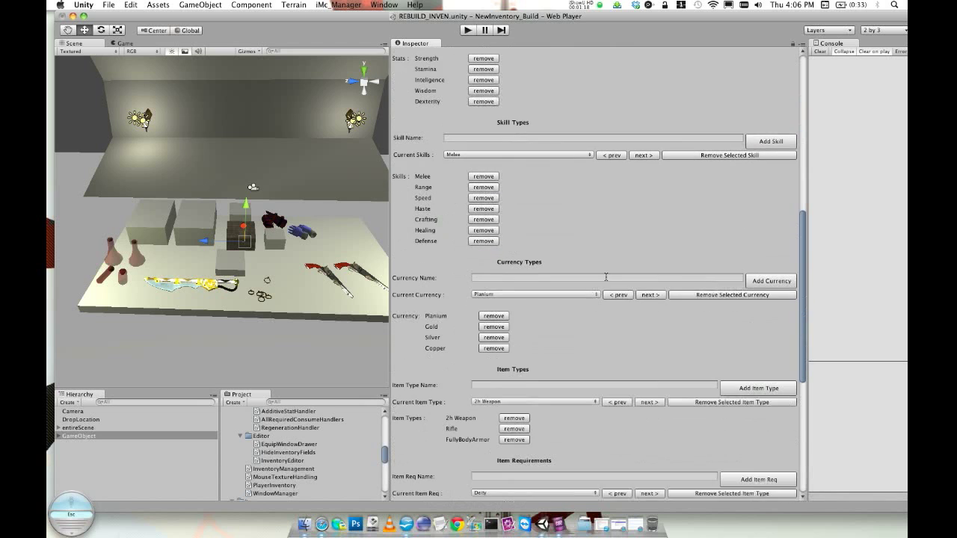
{"action": "scroll", "coordinate": [577, 258], "scroll_direction": "up", "scroll_amount": 6}
{"action": "scroll", "coordinate": [559, 218], "scroll_direction": "up", "scroll_amount": 3}
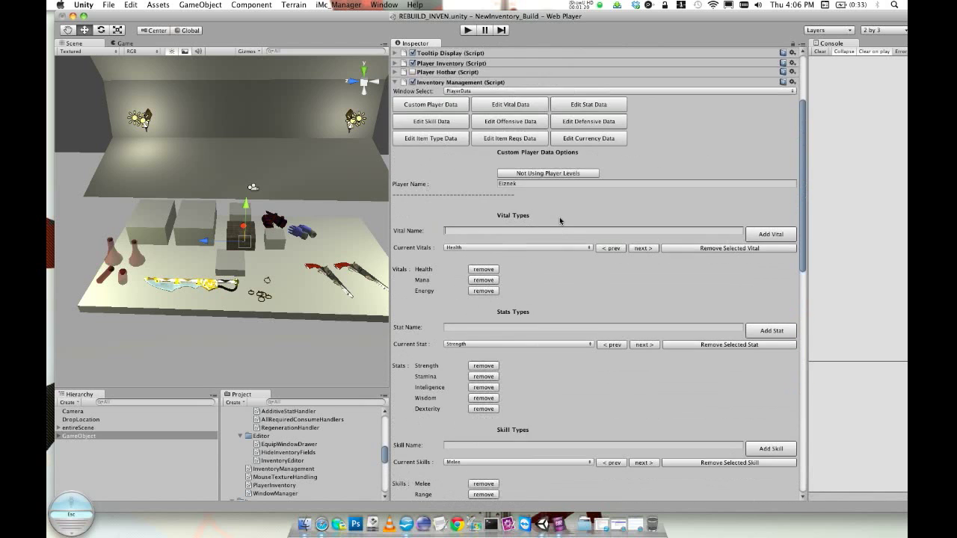
{"action": "scroll", "coordinate": [559, 220], "scroll_direction": "down", "scroll_amount": 5}
{"action": "scroll", "coordinate": [560, 221], "scroll_direction": "up", "scroll_amount": 3}
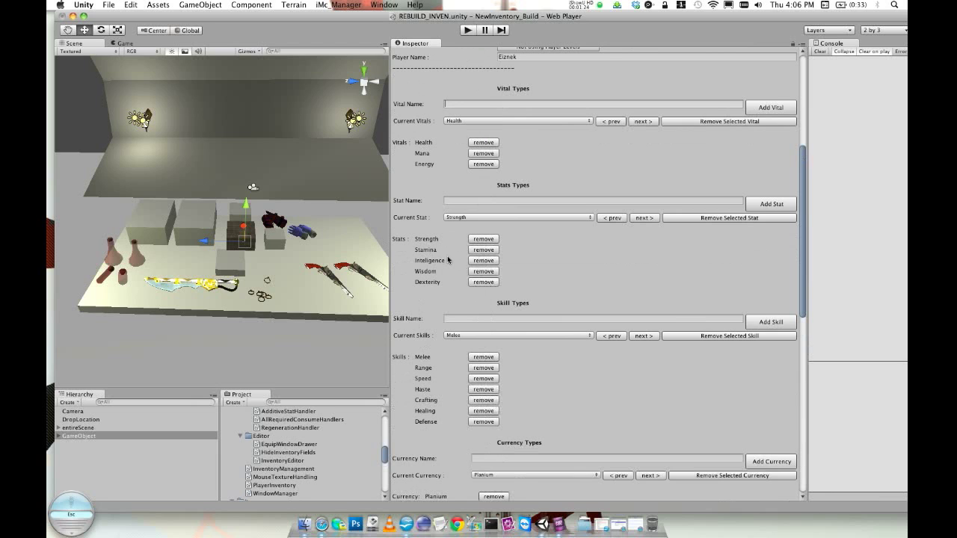
{"action": "scroll", "coordinate": [442, 289], "scroll_direction": "down", "scroll_amount": 2}
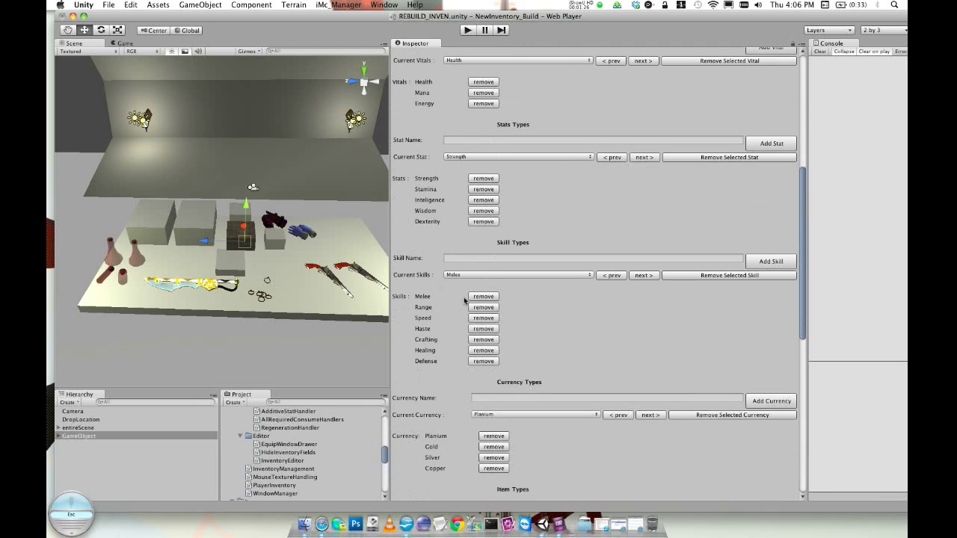
{"action": "scroll", "coordinate": [598, 357], "scroll_direction": "down", "scroll_amount": 3}
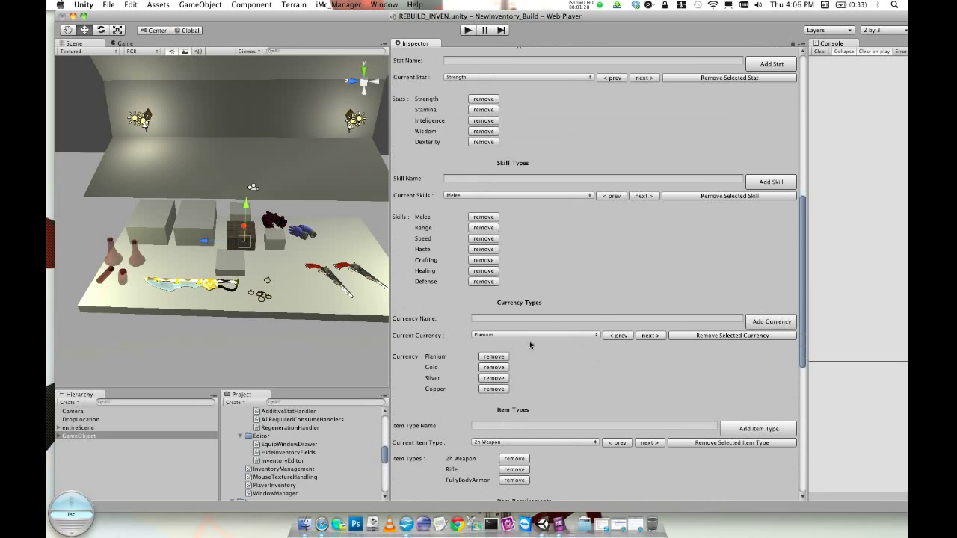
Examine the item types, the available item requirements, and the offensive and defensive combat types
{"action": "scroll", "coordinate": [533, 281], "scroll_direction": "down", "scroll_amount": 6}
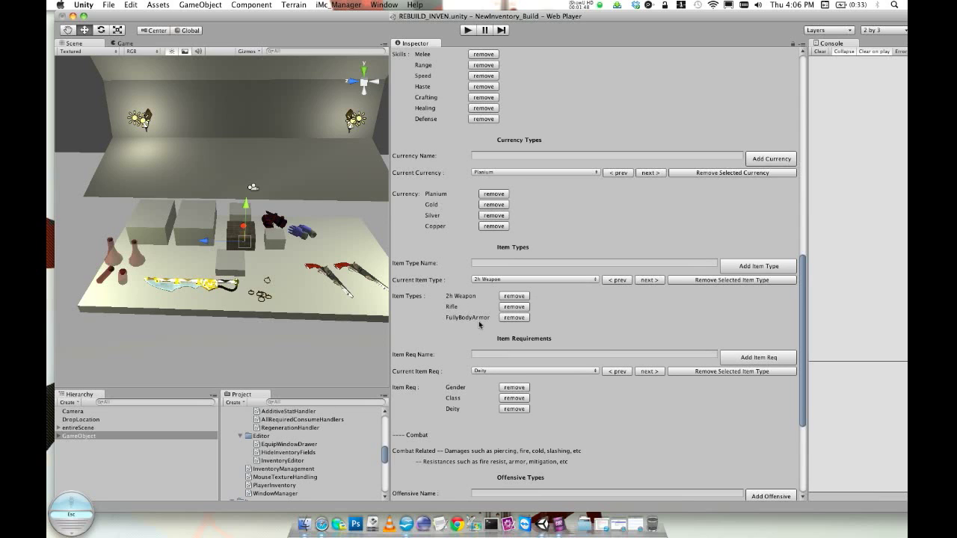
{"action": "scroll", "coordinate": [571, 342], "scroll_direction": "down", "scroll_amount": 5}
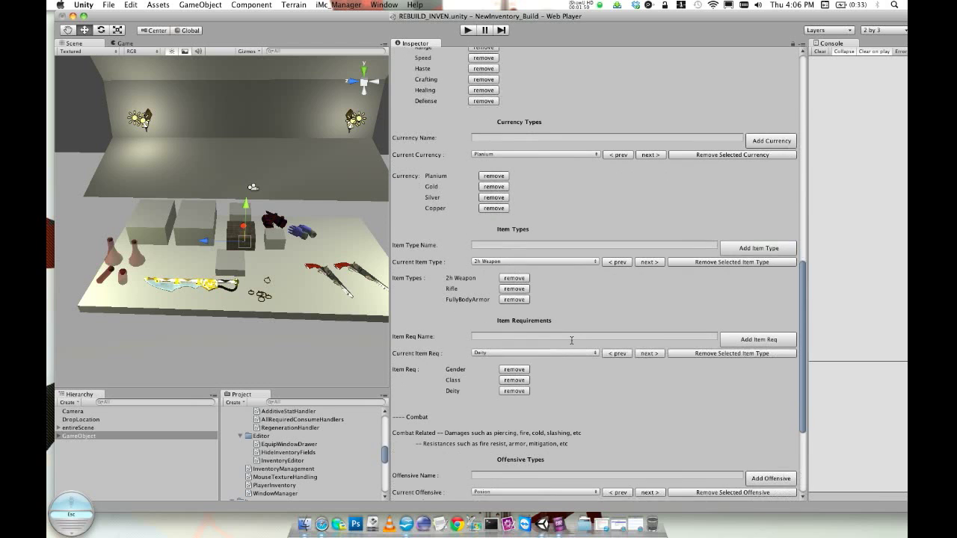
{"action": "scroll", "coordinate": [503, 340], "scroll_direction": "up", "scroll_amount": 5}
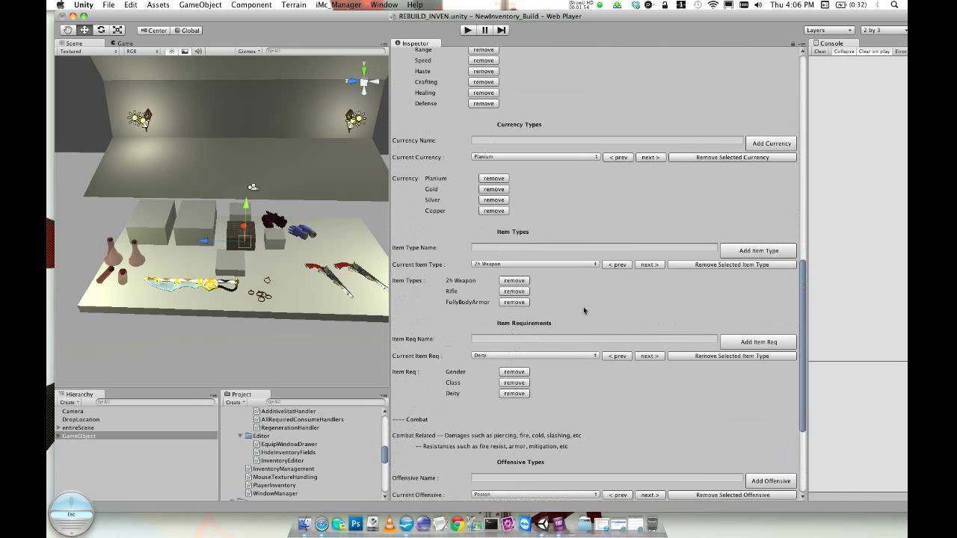
{"action": "scroll", "coordinate": [584, 310], "scroll_direction": "down", "scroll_amount": 3}
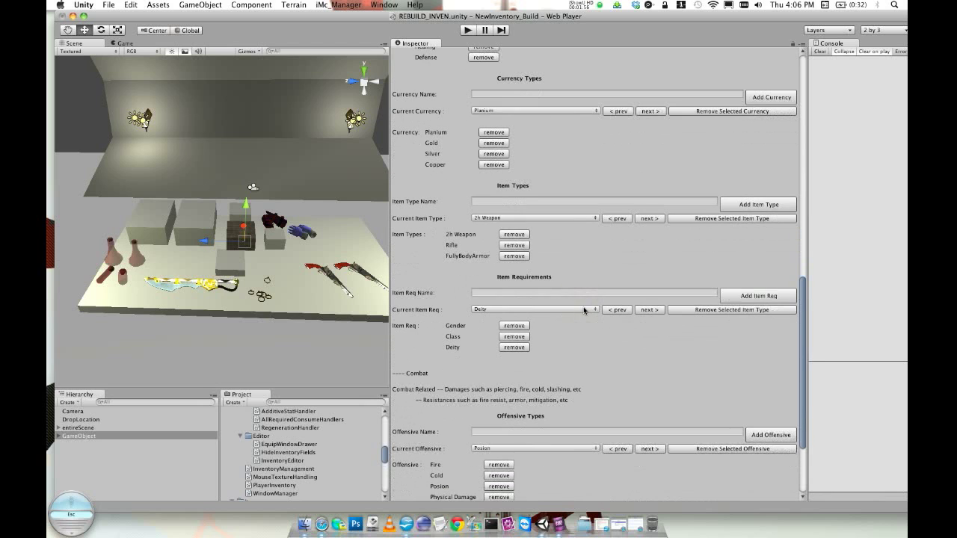
{"action": "scroll", "coordinate": [584, 310], "scroll_direction": "down", "scroll_amount": 2}
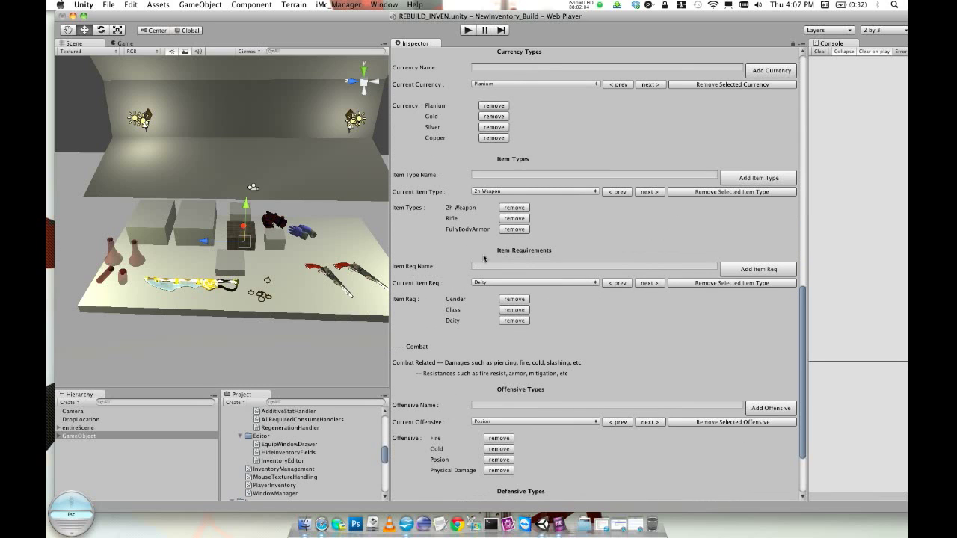
{"action": "left_click", "coordinate": [545, 284]}
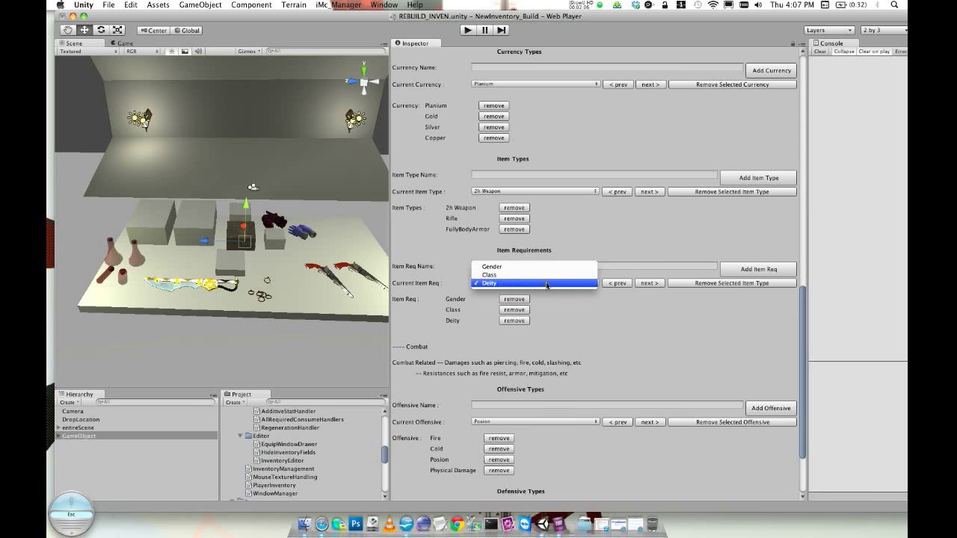
{"action": "left_click", "coordinate": [582, 317]}
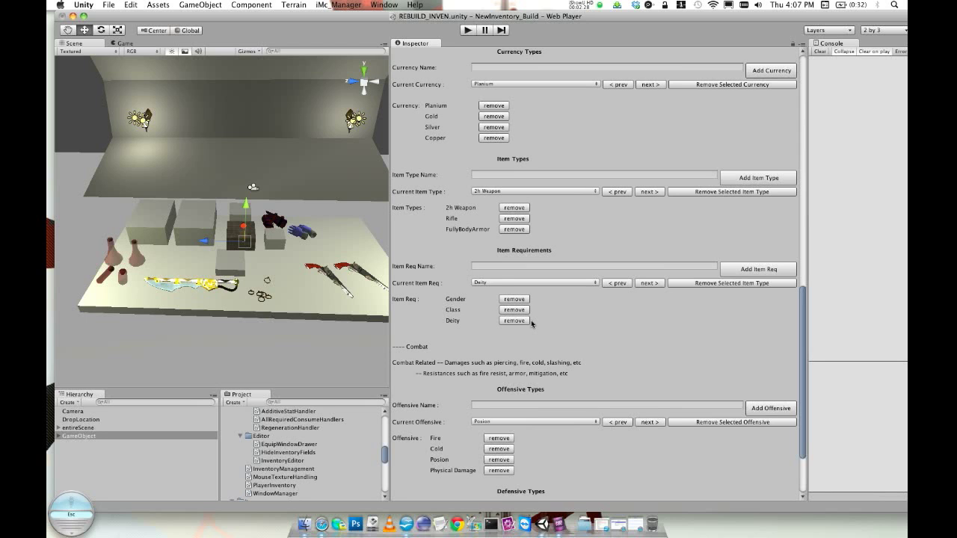
{"action": "scroll", "coordinate": [568, 323], "scroll_direction": "down", "scroll_amount": 5}
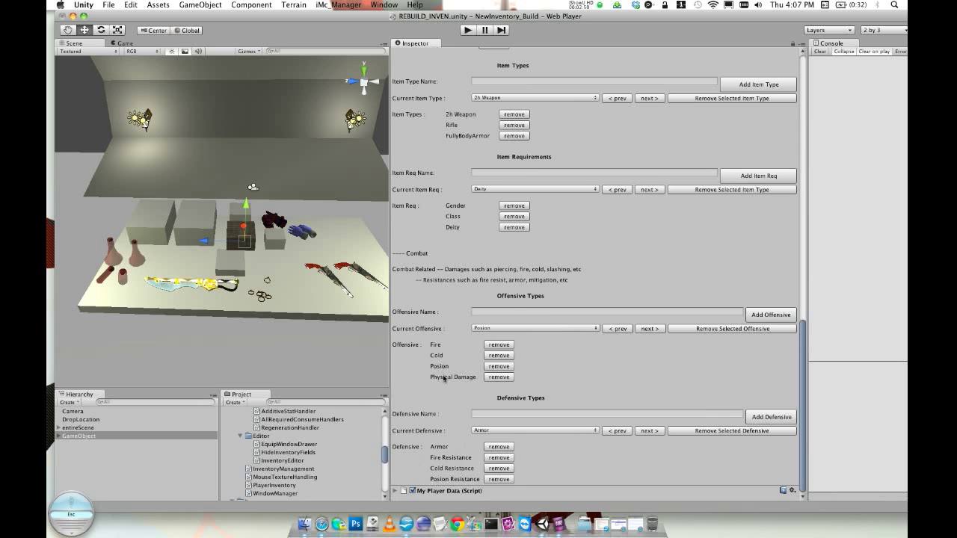
Open the vital data for editing and load the Health vital's values
{"action": "scroll", "coordinate": [470, 431], "scroll_direction": "up", "scroll_amount": 15}
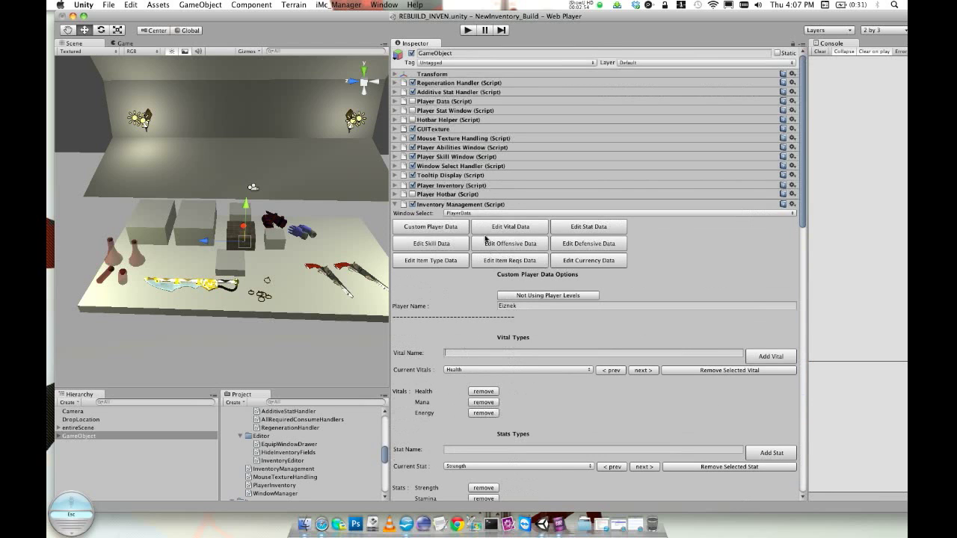
{"action": "left_click", "coordinate": [485, 231]}
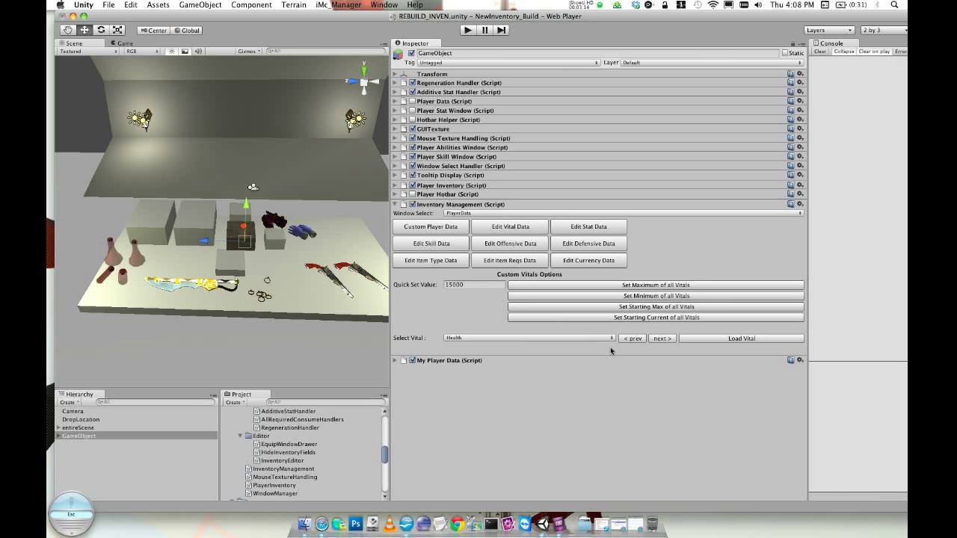
{"action": "left_click", "coordinate": [695, 338]}
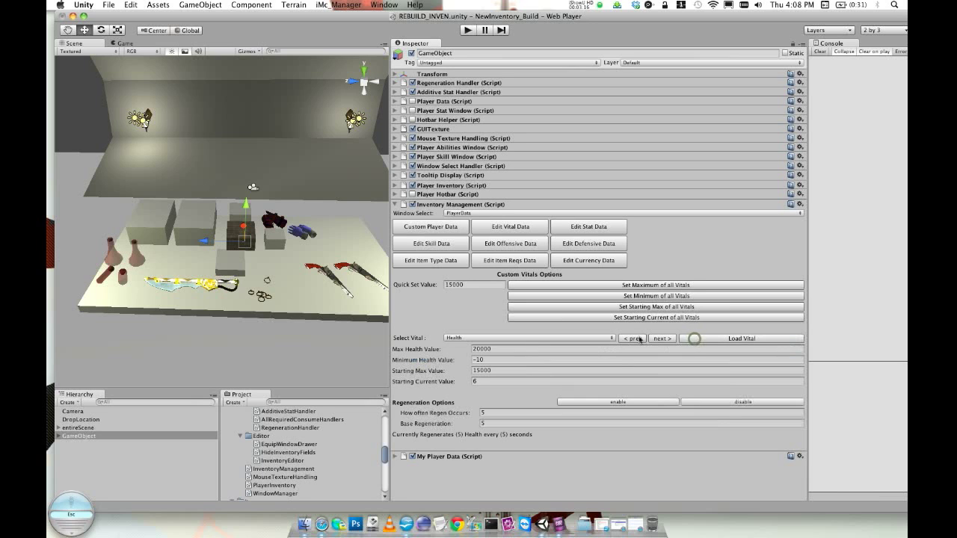
Cycle through the vitals to compare their value and regeneration settings, ending back on Health
{"action": "left_click", "coordinate": [661, 338]}
{"action": "left_click", "coordinate": [661, 338]}
{"action": "left_click", "coordinate": [662, 339]}
{"action": "left_click", "coordinate": [662, 340]}
{"action": "left_click", "coordinate": [659, 339]}
{"action": "left_click", "coordinate": [658, 339]}
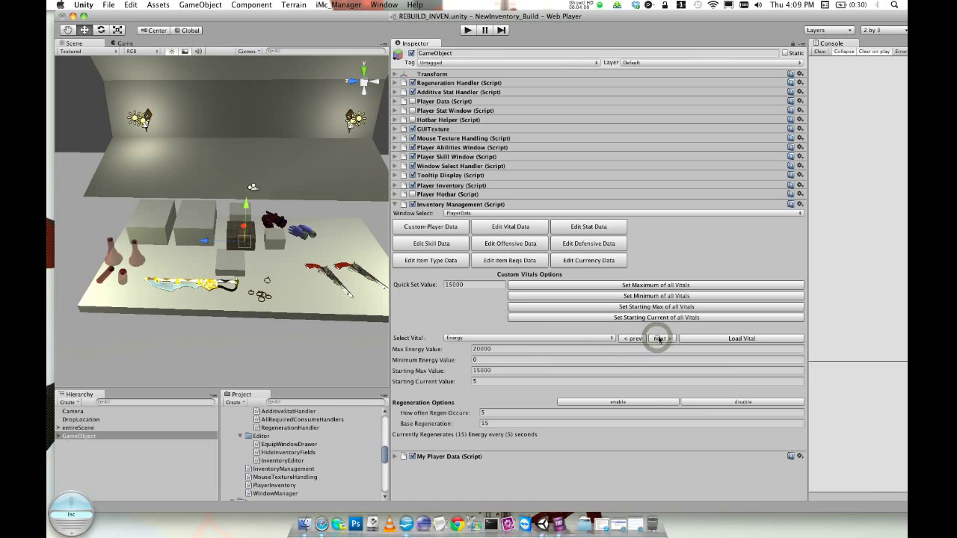
{"action": "left_click", "coordinate": [658, 338]}
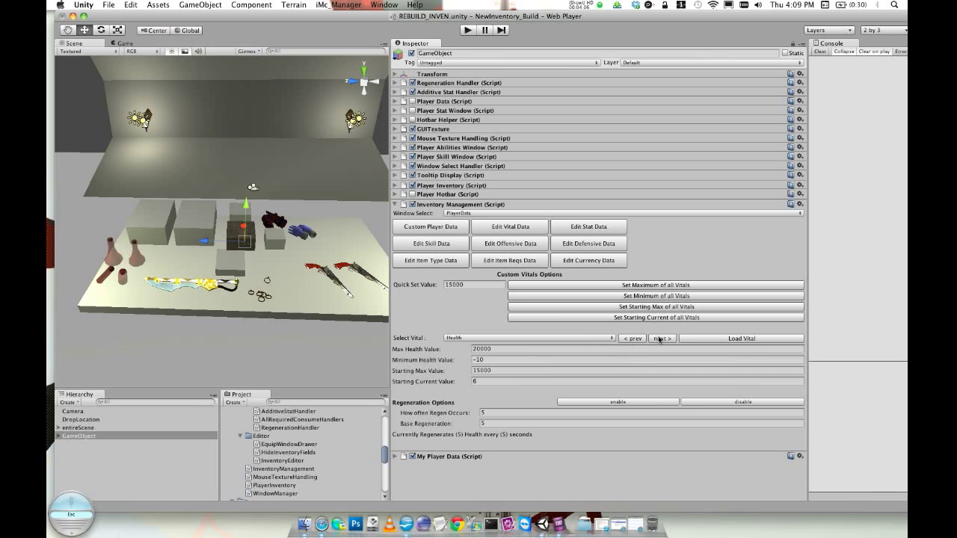
Set how often regeneration occurs for the Health vital to 0.5 seconds
{"action": "left_click", "coordinate": [499, 414]}
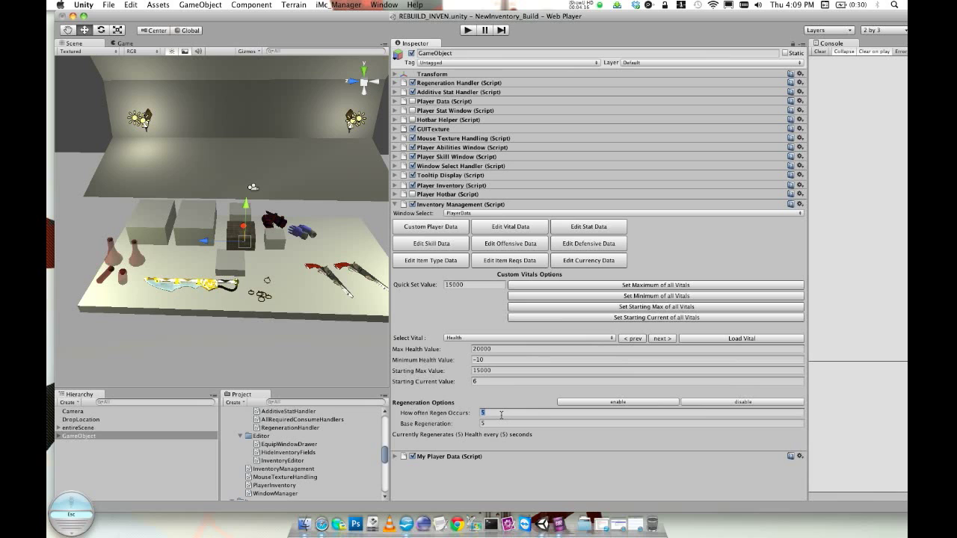
{"action": "type", "text": "1"}
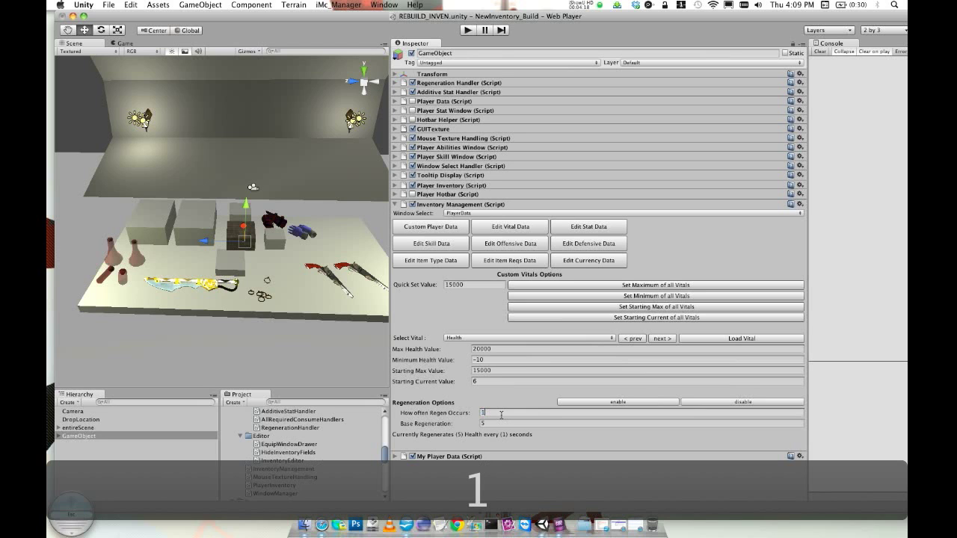
{"action": "key", "text": "BackSpace"}
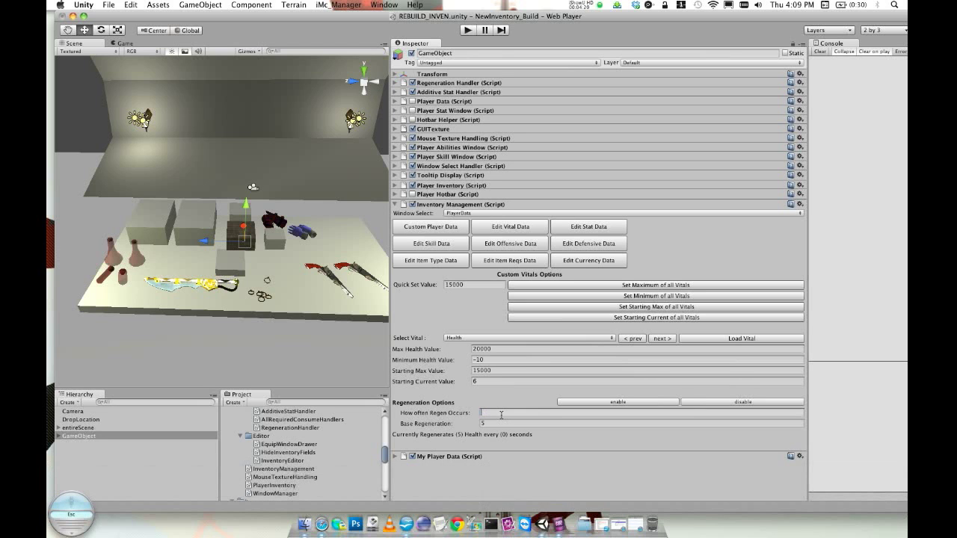
{"action": "type", "text": "0.5"}
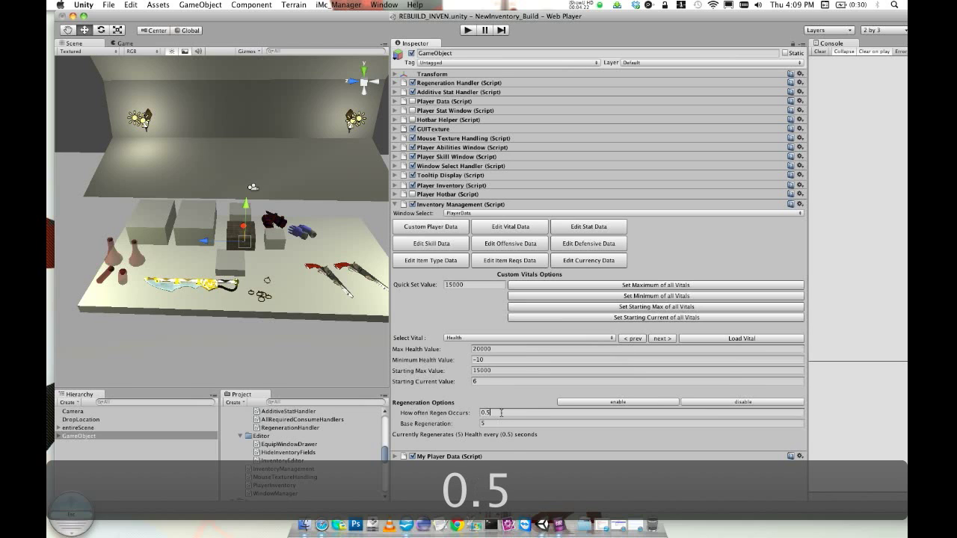
Set how often regeneration occurs for the Health vital to 5 seconds and step through the Mana and Energy vitals
{"action": "left_click", "coordinate": [496, 412]}
{"action": "key", "text": "Escape"}
{"action": "type", "text": "5"}
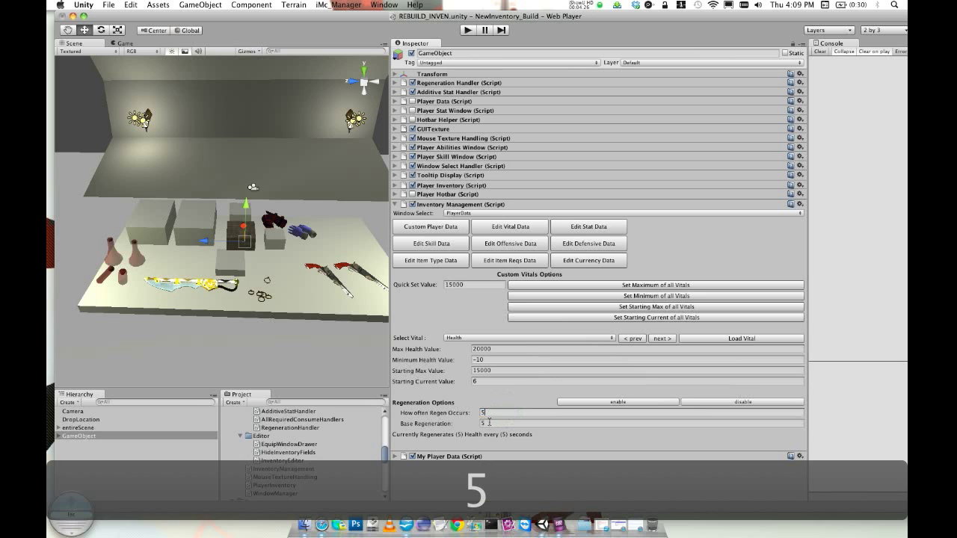
{"action": "left_click", "coordinate": [463, 423]}
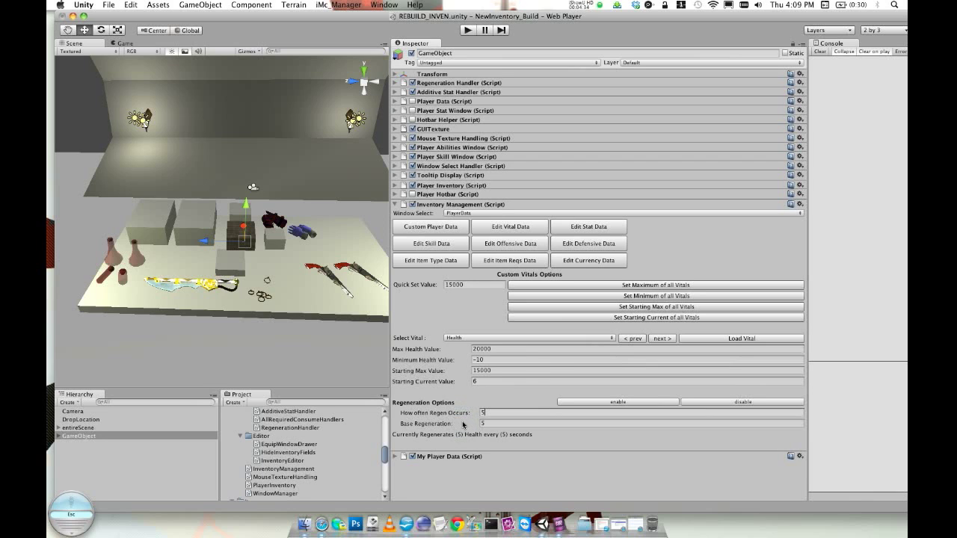
{"action": "left_click", "coordinate": [662, 340]}
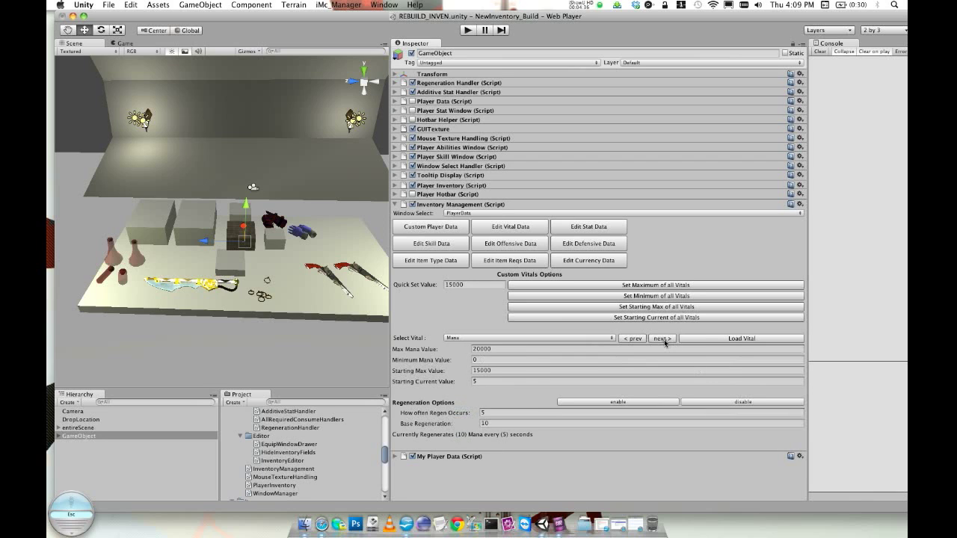
{"action": "left_click", "coordinate": [662, 339]}
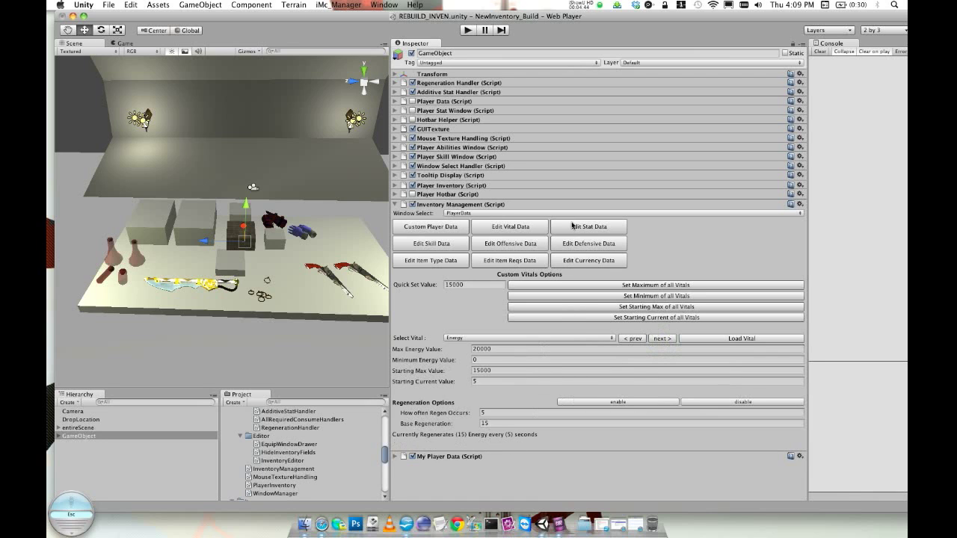
Open the stat data for editing and compare its options with and without explanations, leaving the tests and explanations hidden
{"action": "left_click", "coordinate": [578, 228]}
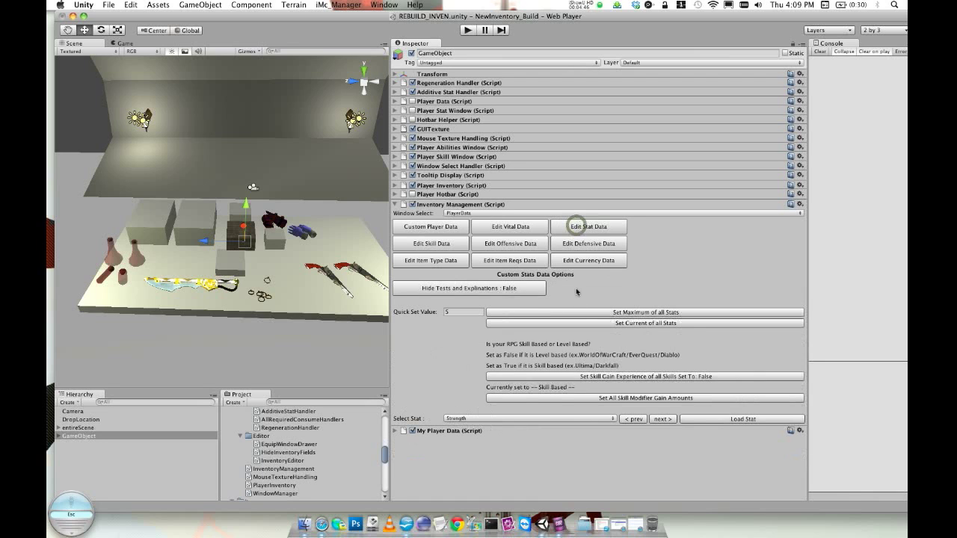
{"action": "left_click", "coordinate": [463, 292]}
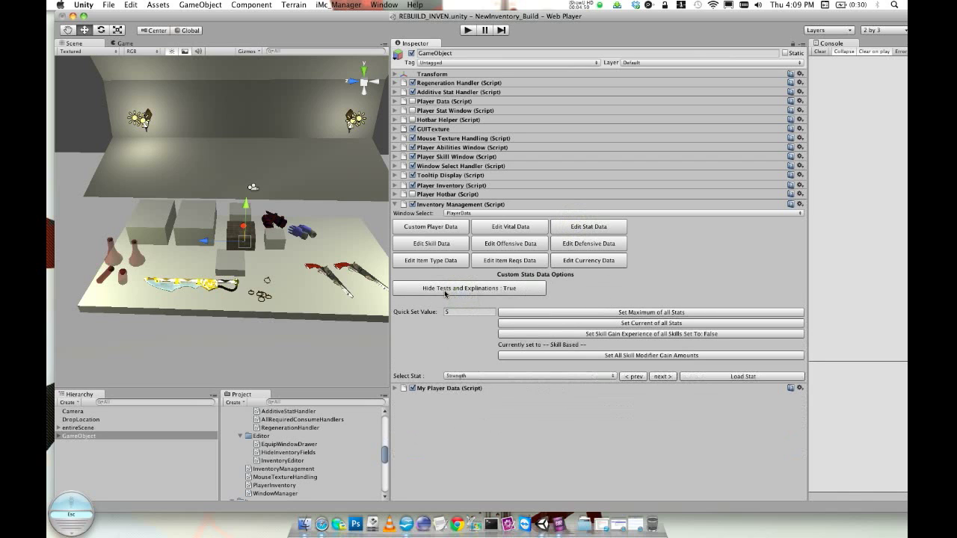
{"action": "left_click", "coordinate": [444, 289]}
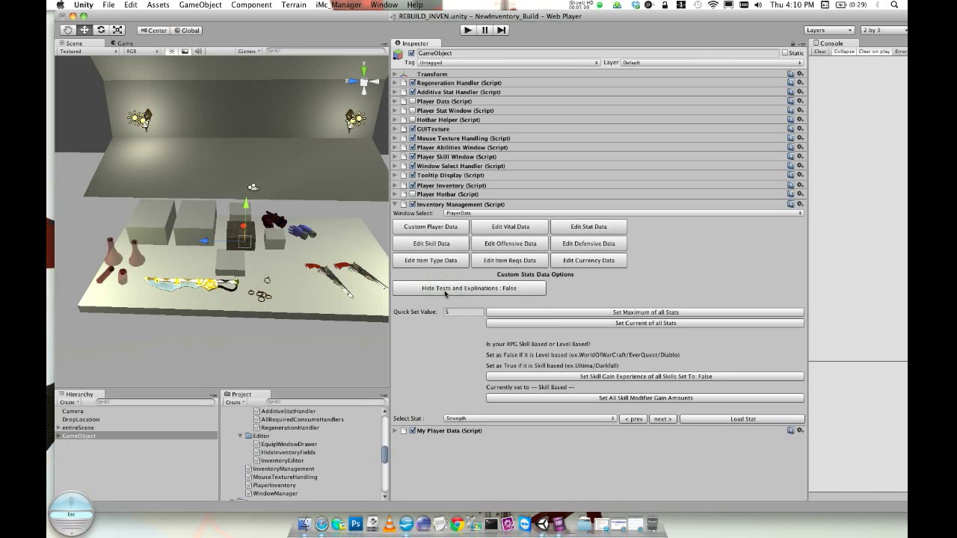
{"action": "left_click", "coordinate": [444, 292]}
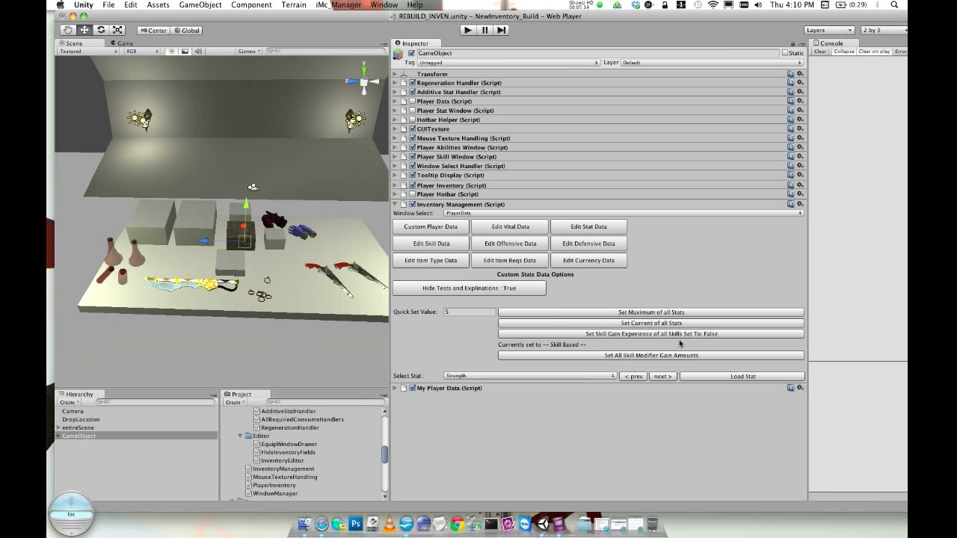
Load the Strength stat and examine its maximum value, current value and experience modifier
{"action": "left_click", "coordinate": [713, 377]}
{"action": "scroll", "coordinate": [547, 418], "scroll_direction": "down", "scroll_amount": 3}
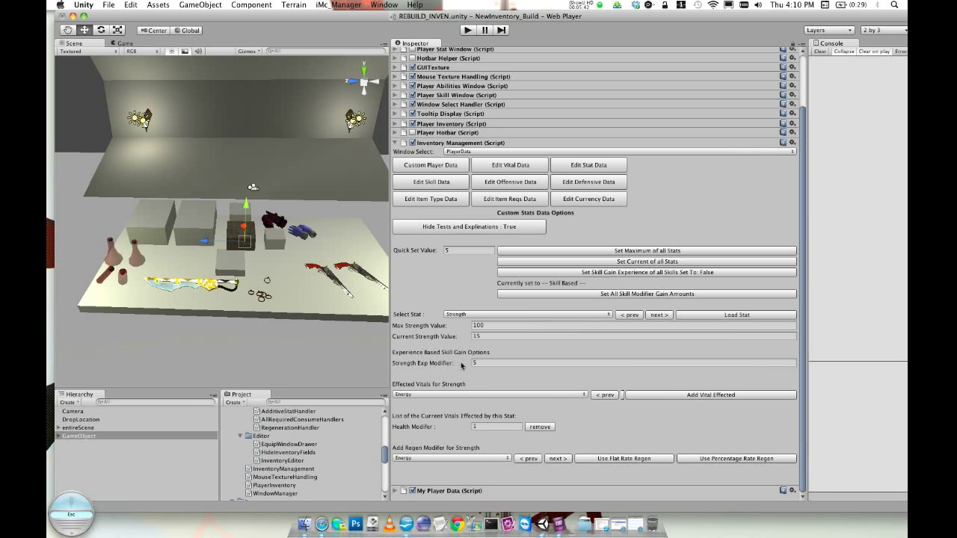
{"action": "left_click", "coordinate": [492, 365]}
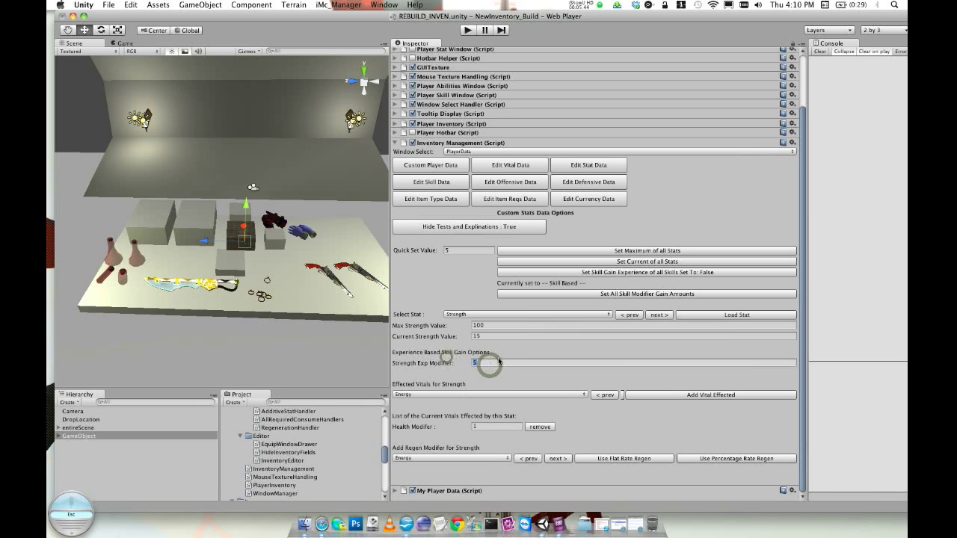
{"action": "left_click", "coordinate": [496, 363]}
{"action": "left_click", "coordinate": [497, 371]}
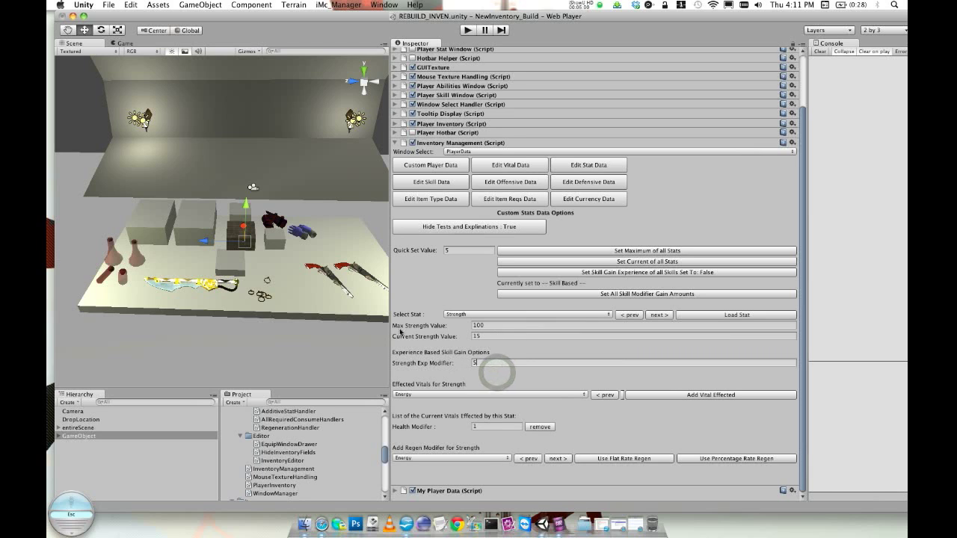
{"action": "left_click", "coordinate": [494, 325]}
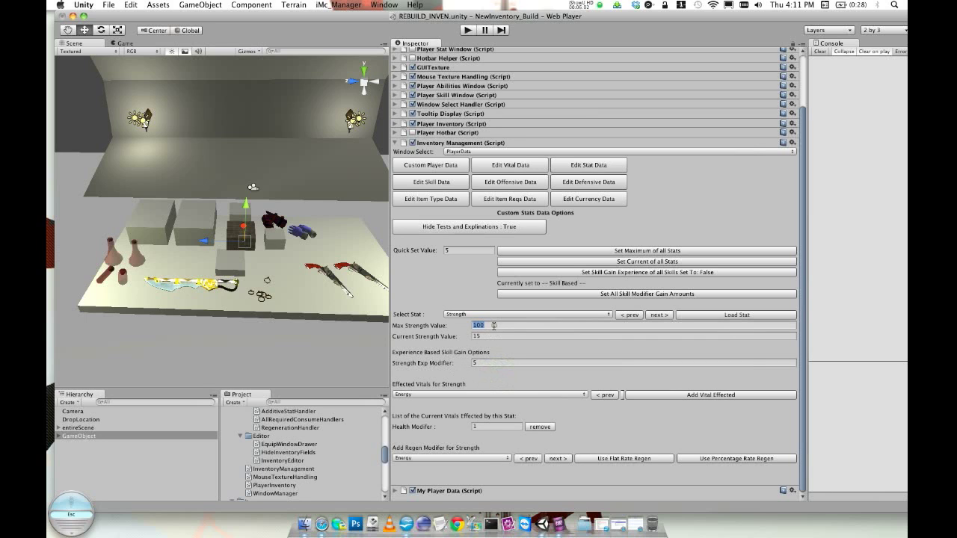
{"action": "left_click", "coordinate": [488, 337]}
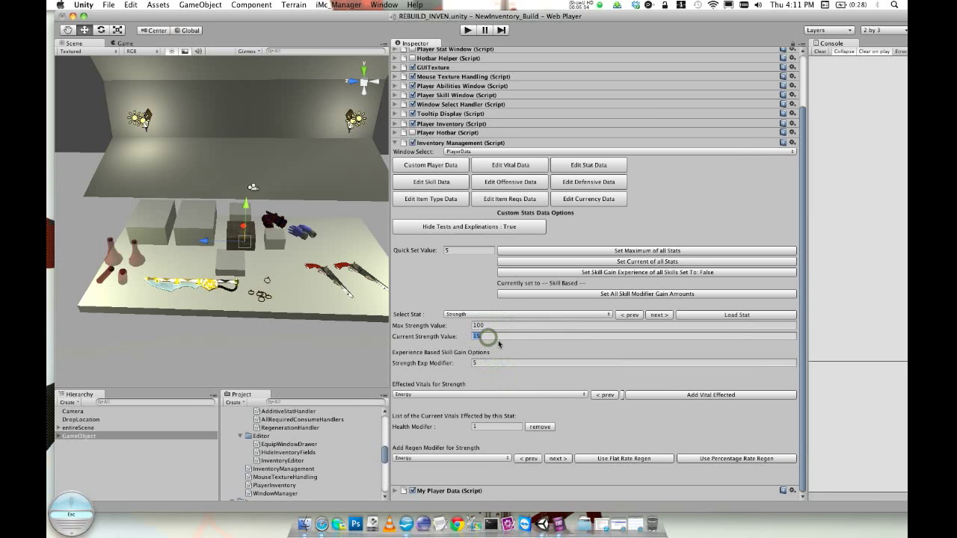
{"action": "left_click", "coordinate": [493, 338]}
Add Energy as an affected vital for the Strength stat and set its modifier to 10
{"action": "left_click", "coordinate": [616, 403]}
{"action": "left_click", "coordinate": [564, 398]}
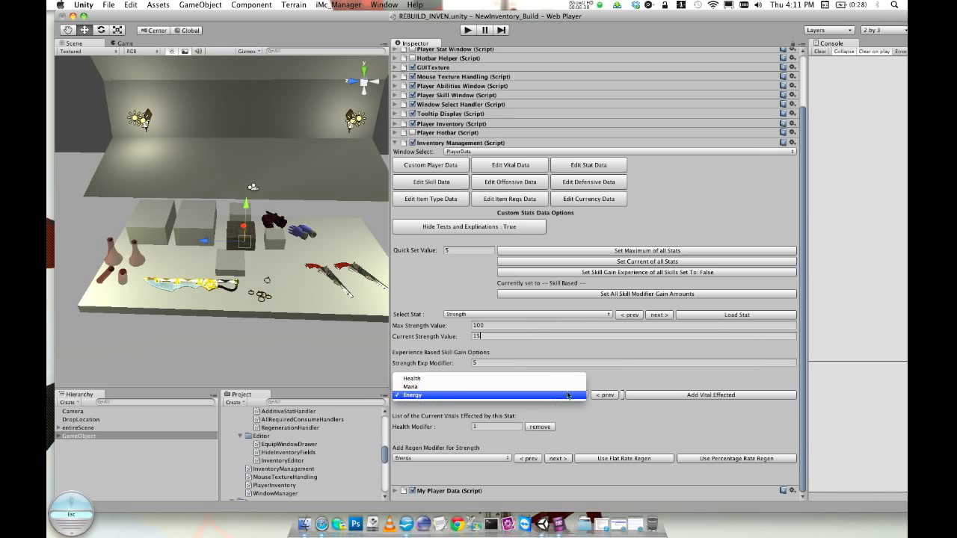
{"action": "left_click", "coordinate": [562, 396]}
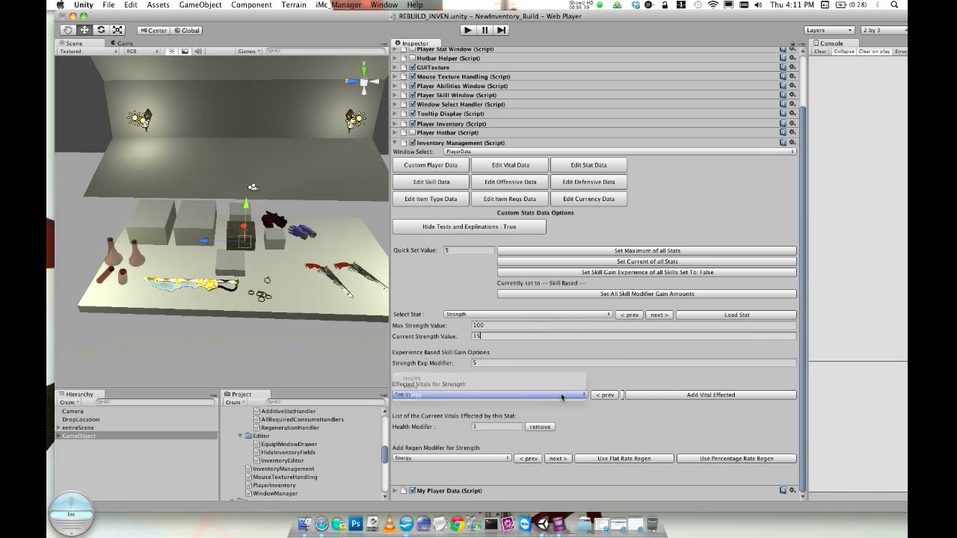
{"action": "left_click", "coordinate": [642, 395]}
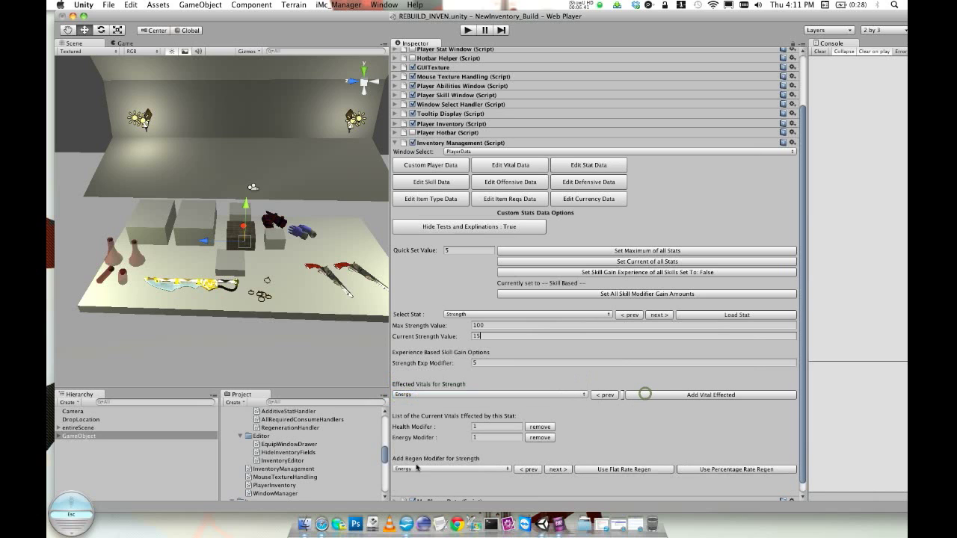
{"action": "left_click", "coordinate": [483, 437]}
{"action": "type", "text": "10"}
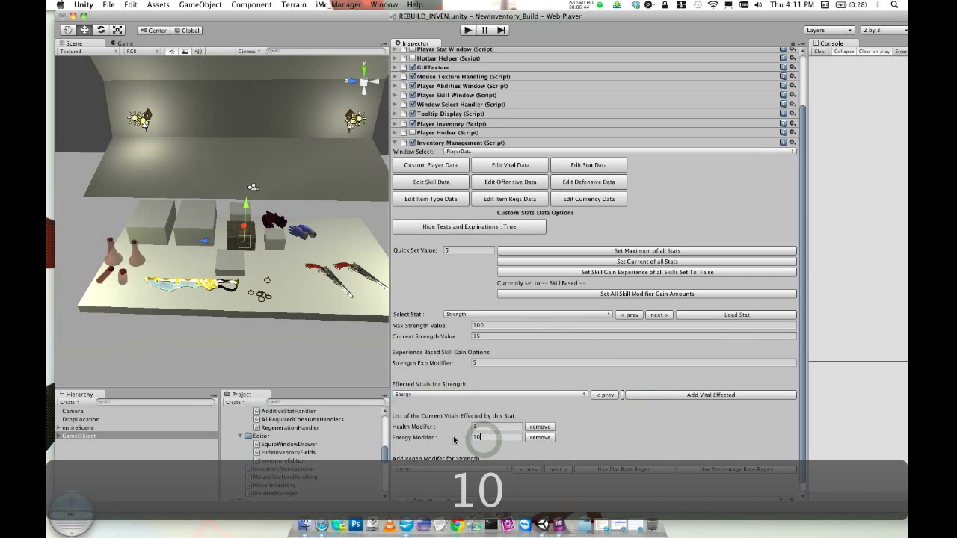
Clear the Energy modifier and remove Energy from the vitals affected by Strength
{"action": "key", "text": "BackSpace"}
{"action": "key", "text": "BackSpace"}
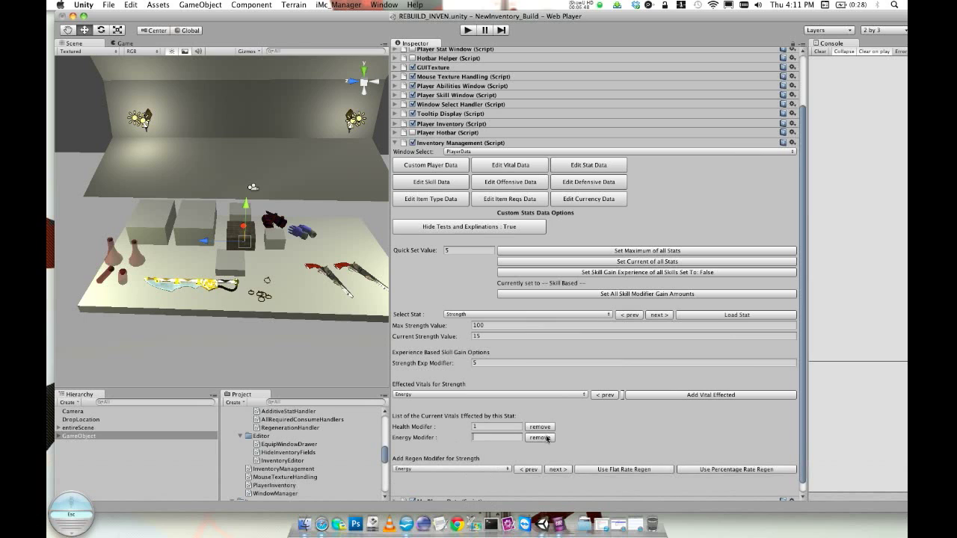
{"action": "left_click", "coordinate": [539, 437]}
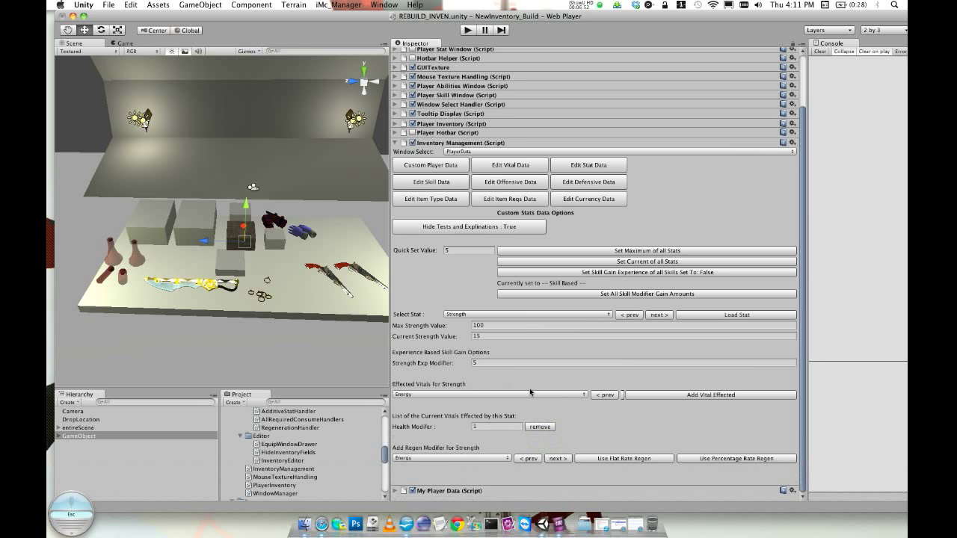
Switch to the Stamina stat and set its Energy regeneration modifier to 0.5
{"action": "left_click", "coordinate": [662, 314]}
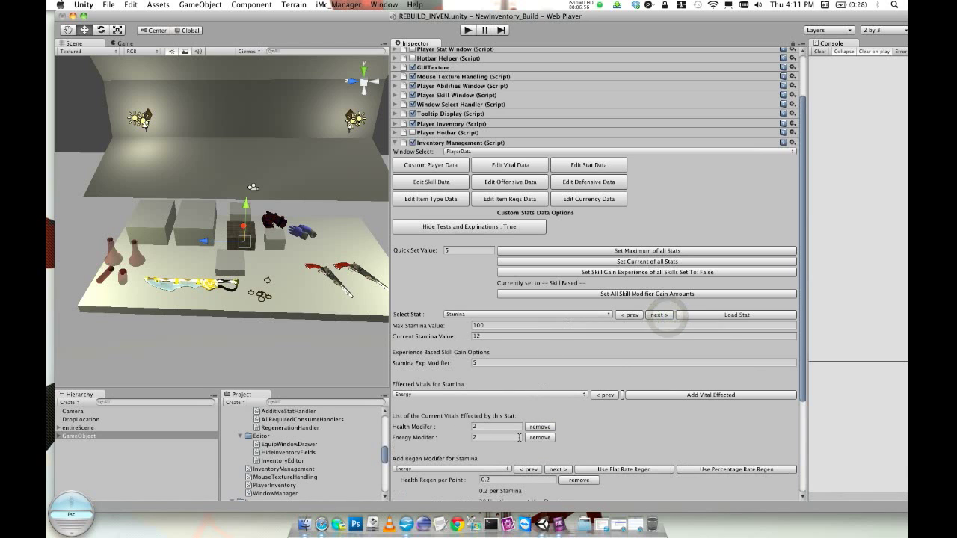
{"action": "scroll", "coordinate": [545, 444], "scroll_direction": "down", "scroll_amount": 4}
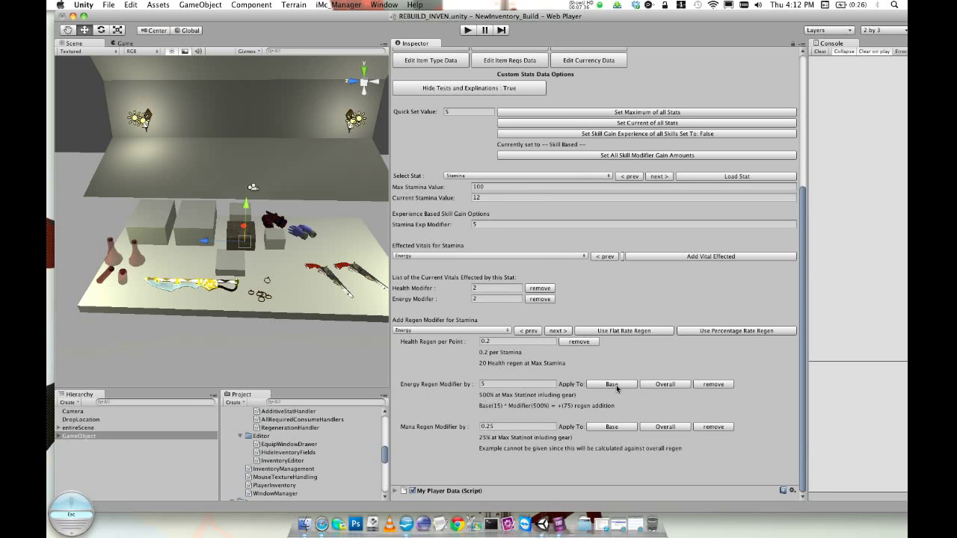
{"action": "left_click", "coordinate": [490, 385]}
{"action": "type", "text": "0.5"}
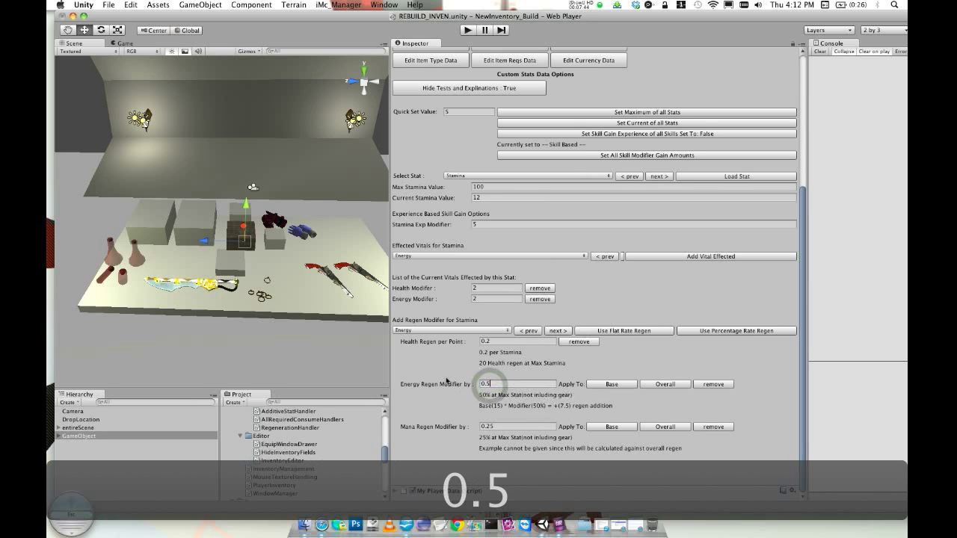
{"action": "left_click", "coordinate": [507, 399]}
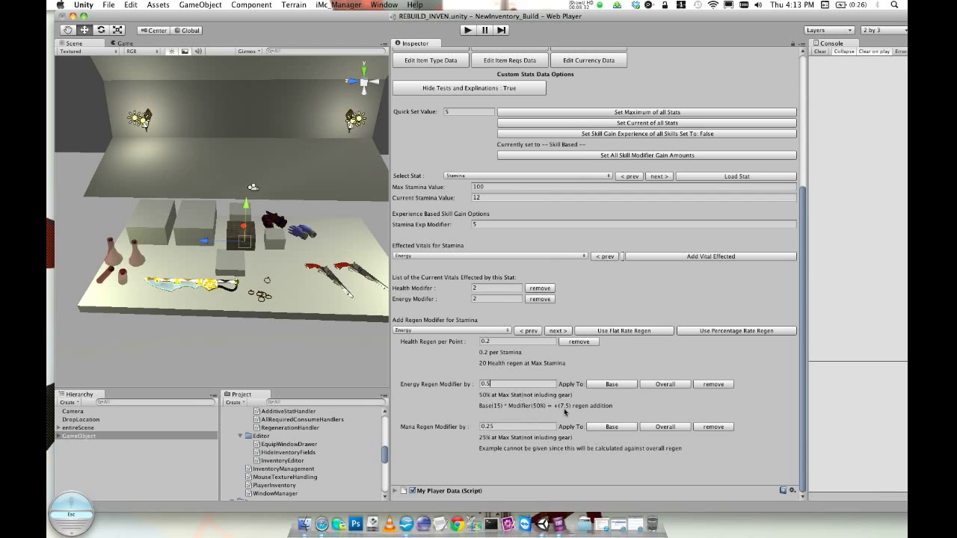
Open the skill data for editing and load the Melee skill's values
{"action": "scroll", "coordinate": [547, 355], "scroll_direction": "up", "scroll_amount": 5}
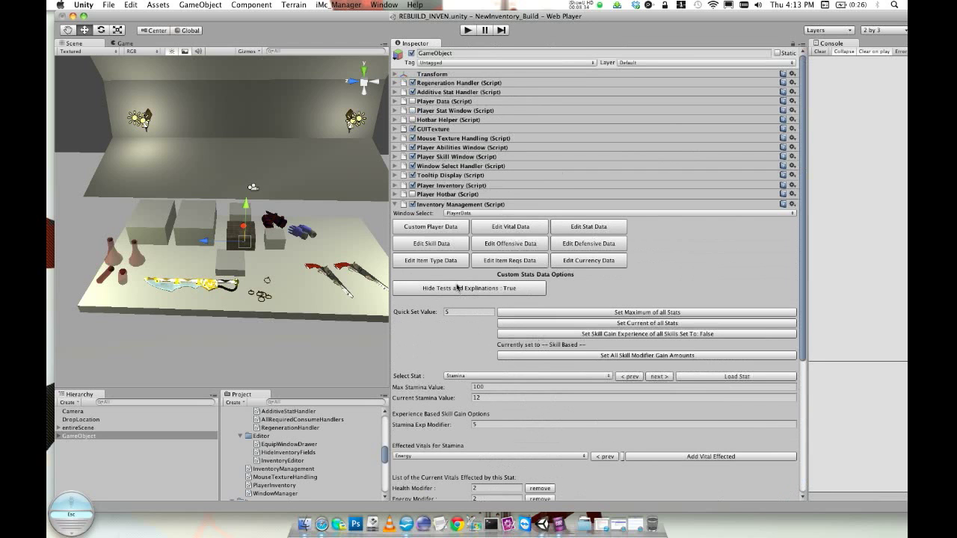
{"action": "left_click", "coordinate": [425, 245]}
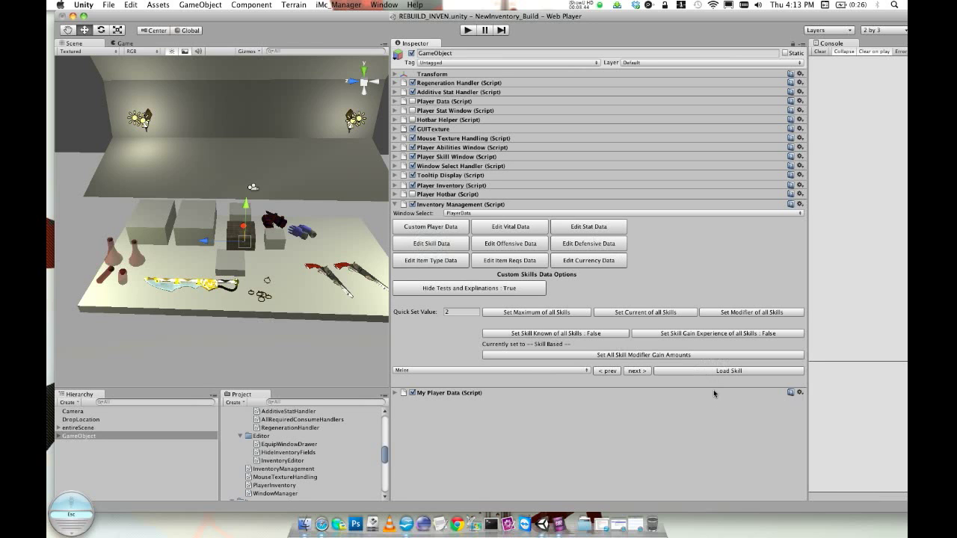
{"action": "left_click", "coordinate": [694, 371]}
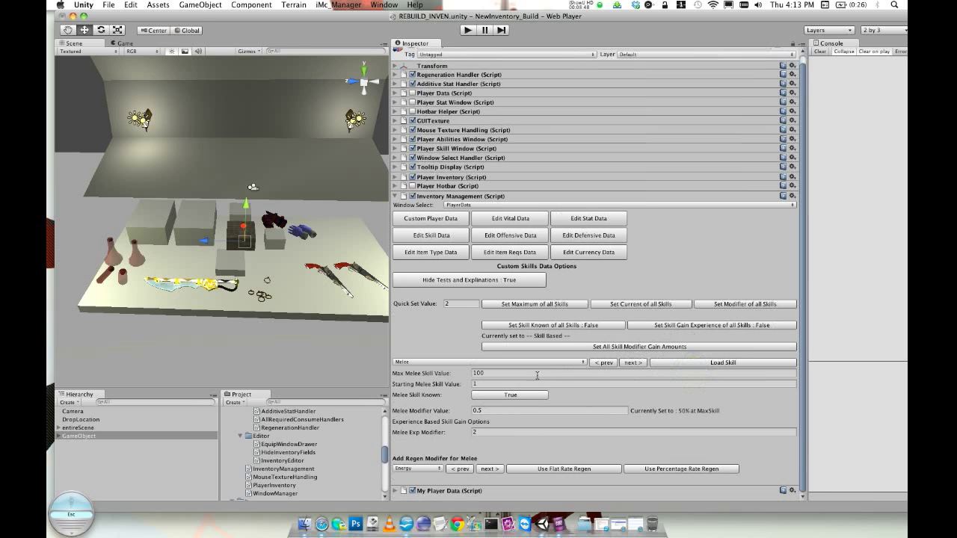
Apply the quick set value 2 as every skill's modifier gain amount, and toggle skill gain experience to True and back to False
{"action": "left_click", "coordinate": [636, 346]}
{"action": "left_click", "coordinate": [699, 325]}
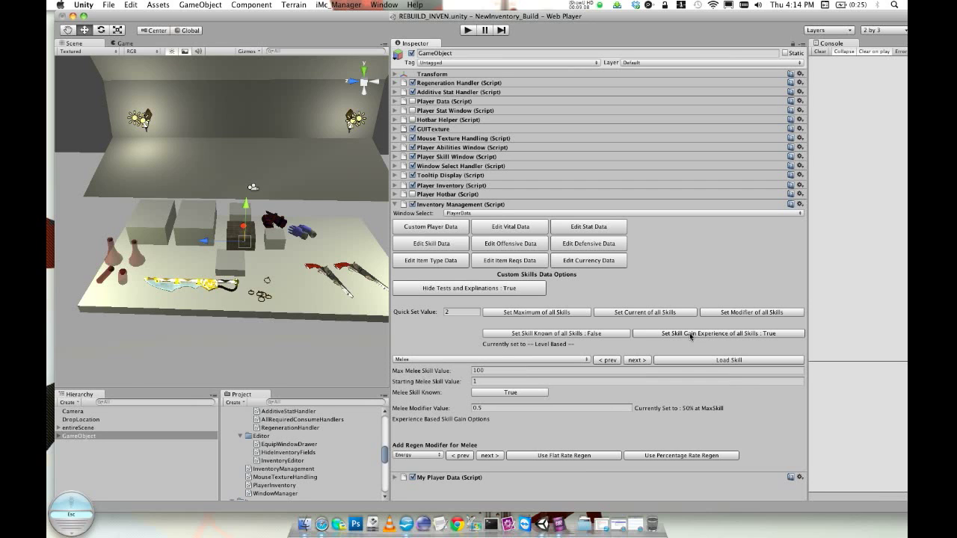
{"action": "left_click", "coordinate": [689, 334]}
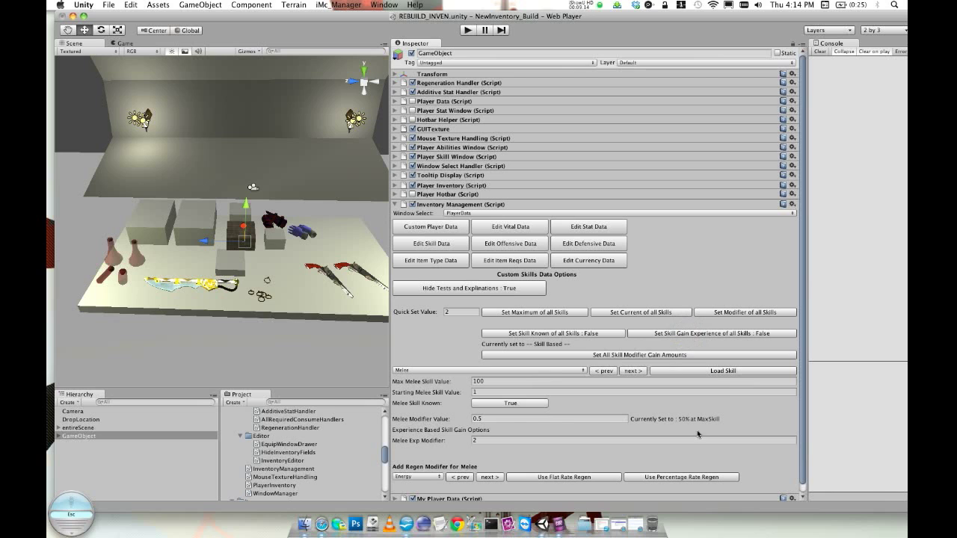
Show the tests and explanations to try different example damage values and skill counts for Melee, and hide them again
{"action": "scroll", "coordinate": [457, 422], "scroll_direction": "down", "scroll_amount": 1}
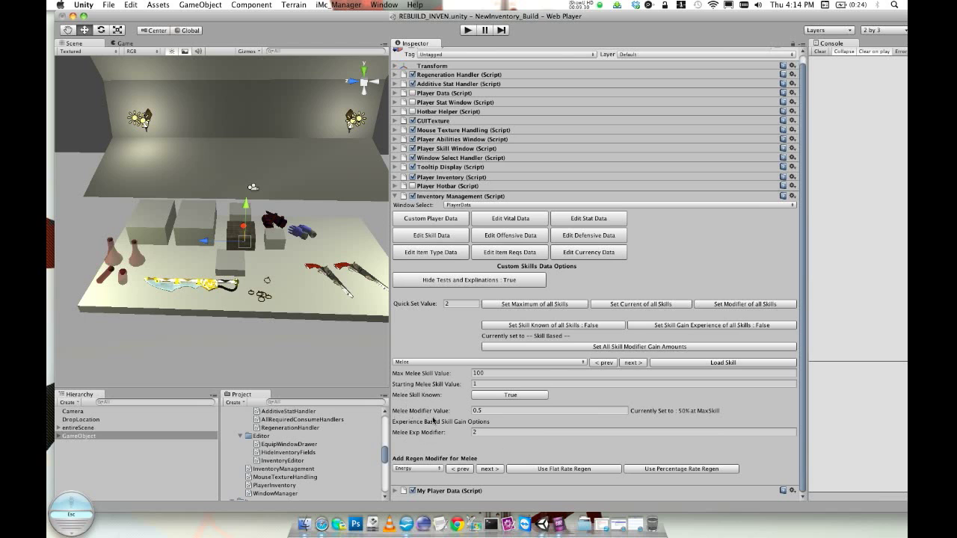
{"action": "left_click", "coordinate": [494, 280]}
{"action": "scroll", "coordinate": [512, 297], "scroll_direction": "down", "scroll_amount": 5}
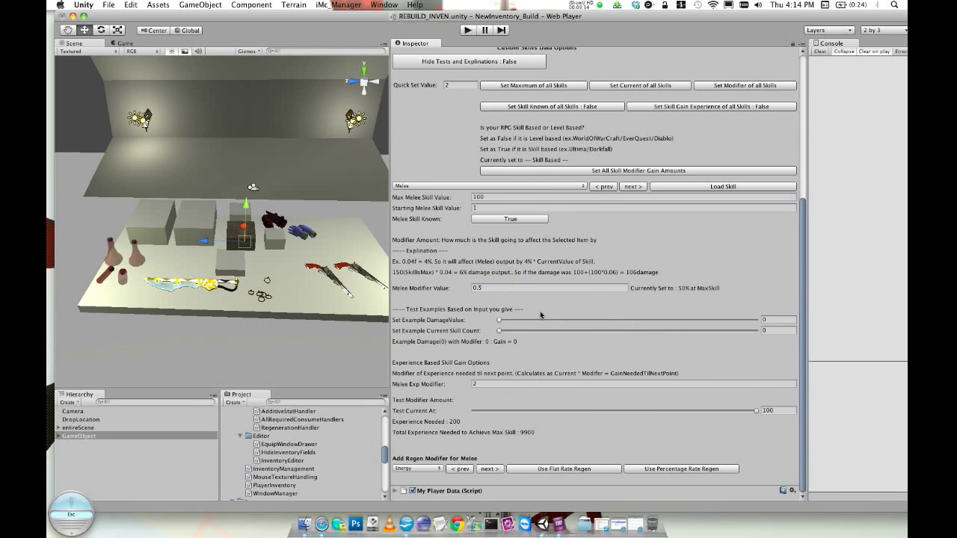
{"action": "left_click_drag", "start_coordinate": [498, 319], "coordinate": [585, 327]}
{"action": "left_click_drag", "start_coordinate": [500, 334], "coordinate": [743, 334]}
{"action": "left_click_drag", "start_coordinate": [740, 331], "coordinate": [770, 330]}
{"action": "left_click_drag", "start_coordinate": [626, 330], "coordinate": [533, 331]}
{"action": "scroll", "coordinate": [581, 142], "scroll_direction": "up", "scroll_amount": 10}
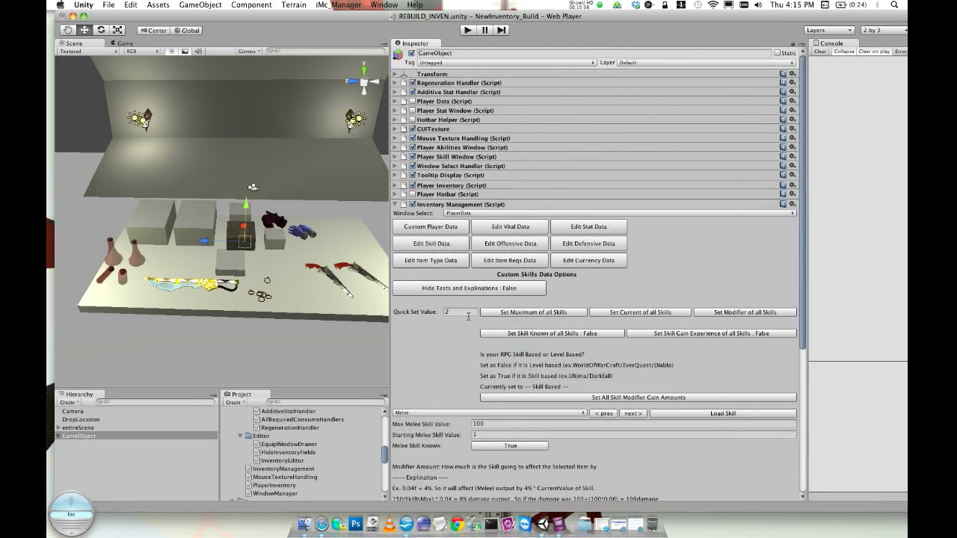
{"action": "left_click", "coordinate": [458, 290]}
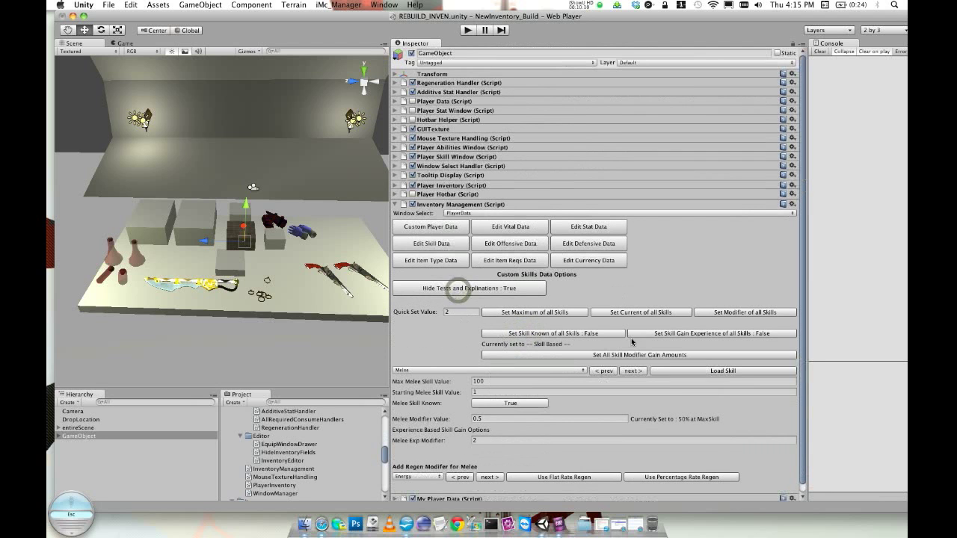
Browse the Range and Speed skills through to Healing, and switch Healing's regen modifier vital to Mana and back to Energy
{"action": "left_click", "coordinate": [631, 371]}
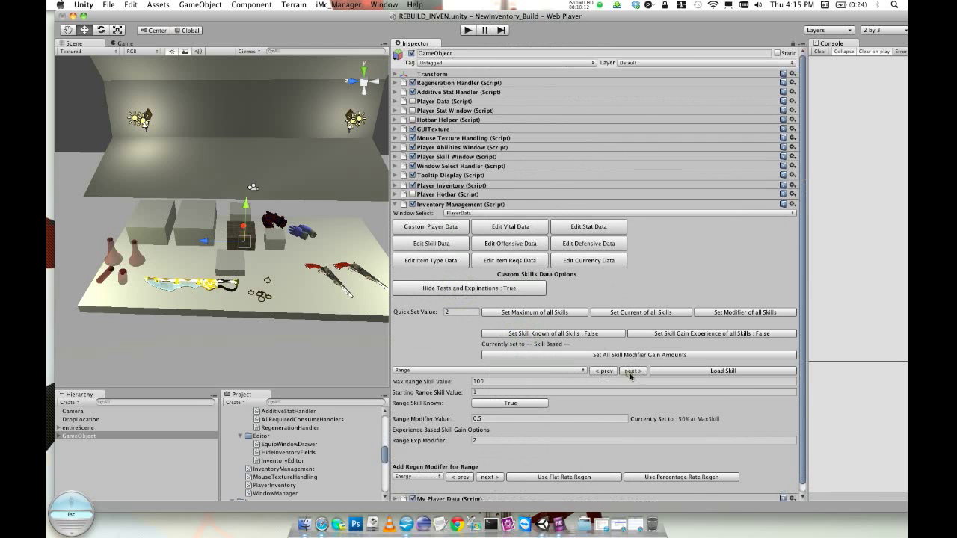
{"action": "scroll", "coordinate": [568, 420], "scroll_direction": "down", "scroll_amount": 2}
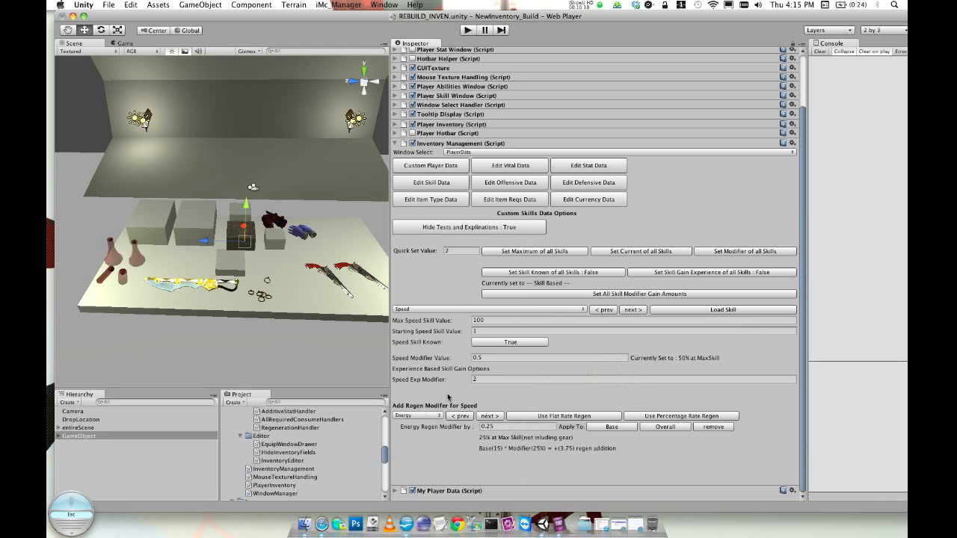
{"action": "left_click", "coordinate": [426, 309]}
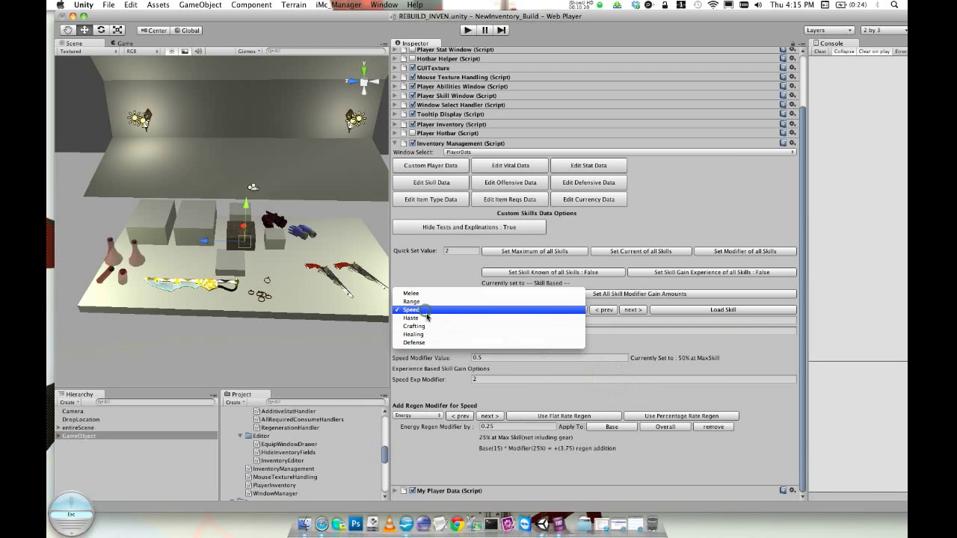
{"action": "left_click", "coordinate": [424, 331]}
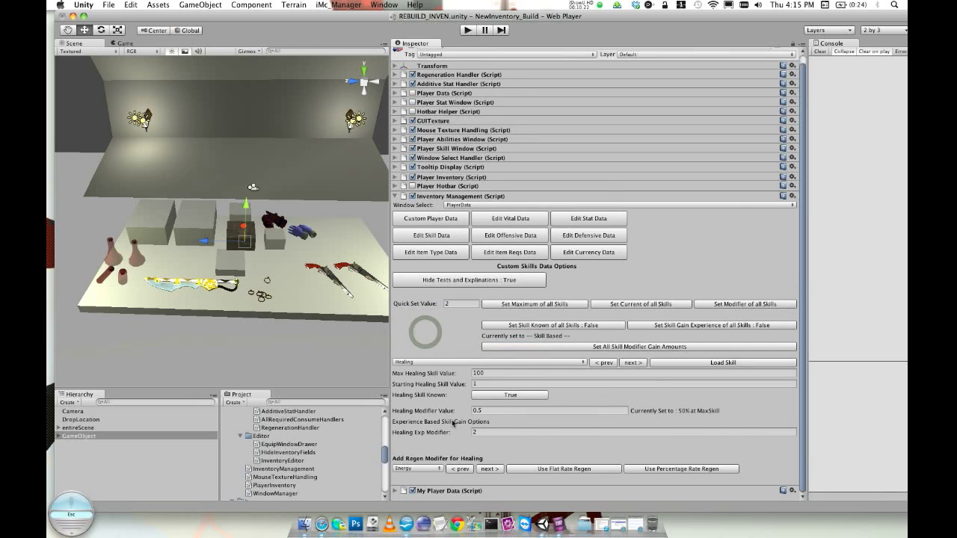
{"action": "left_click", "coordinate": [492, 471]}
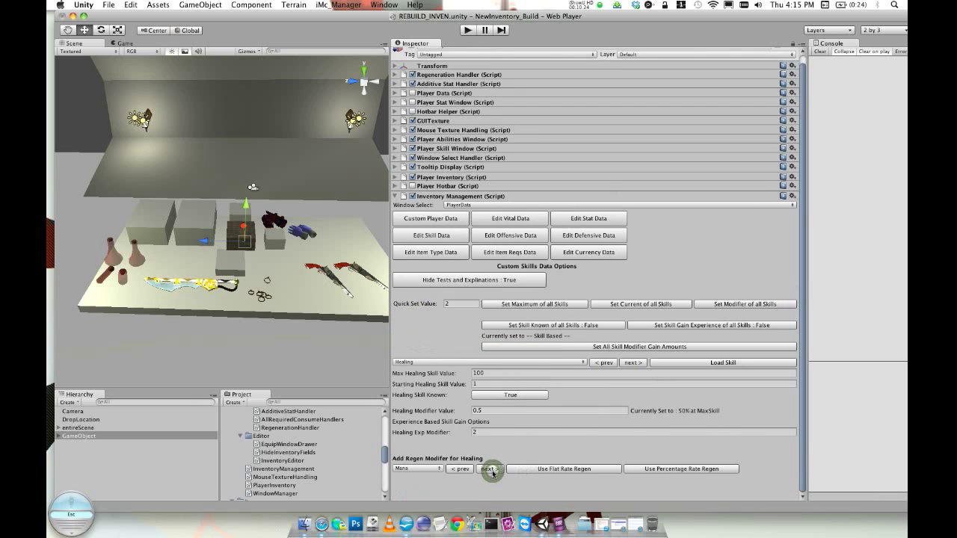
{"action": "left_click", "coordinate": [453, 469]}
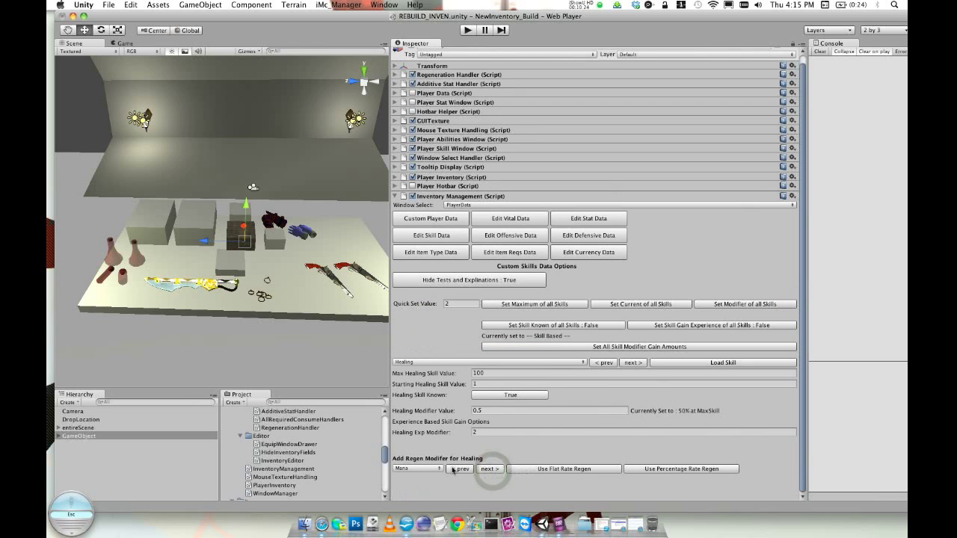
Open the offensive data for editing and load the Posion offensive type's values and modifying options
{"action": "left_click", "coordinate": [495, 237]}
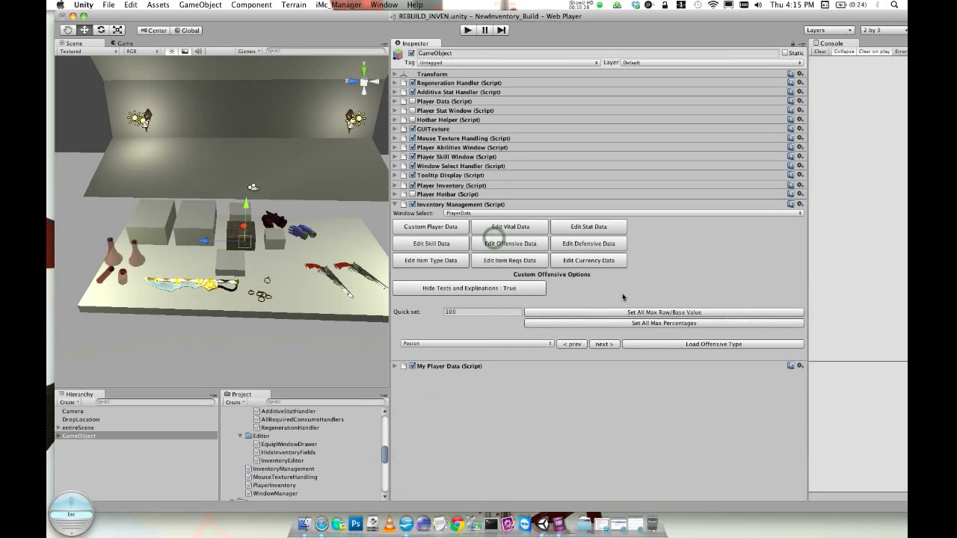
{"action": "left_click", "coordinate": [503, 245]}
{"action": "left_click", "coordinate": [667, 345]}
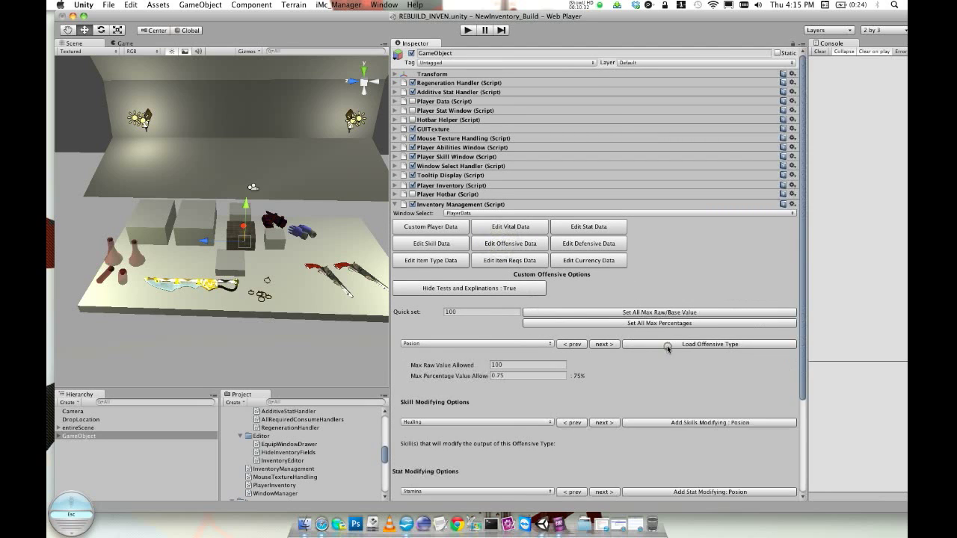
{"action": "scroll", "coordinate": [498, 483], "scroll_direction": "down", "scroll_amount": 3}
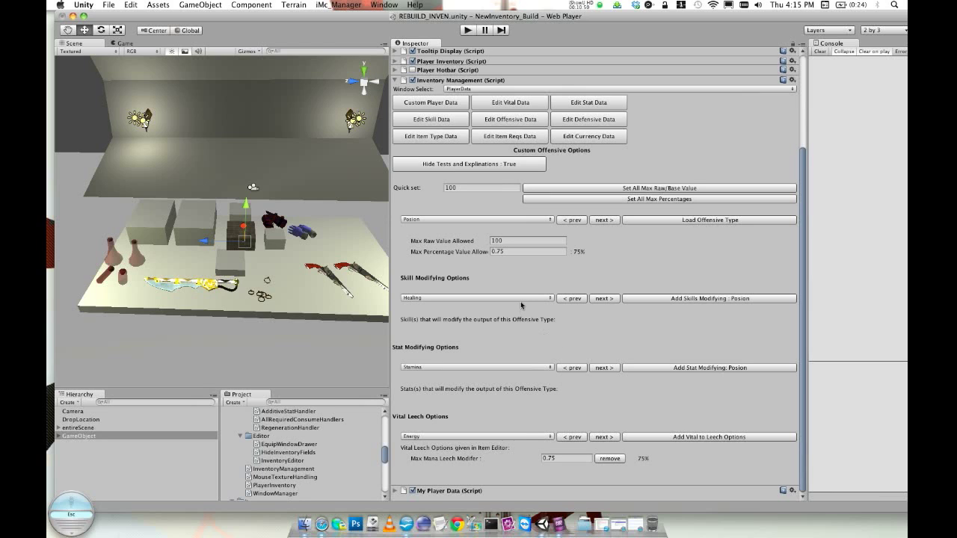
Examine which skills and stats can modify the Posion offensive type, keeping Healing and Stamina selected
{"action": "left_click", "coordinate": [474, 299]}
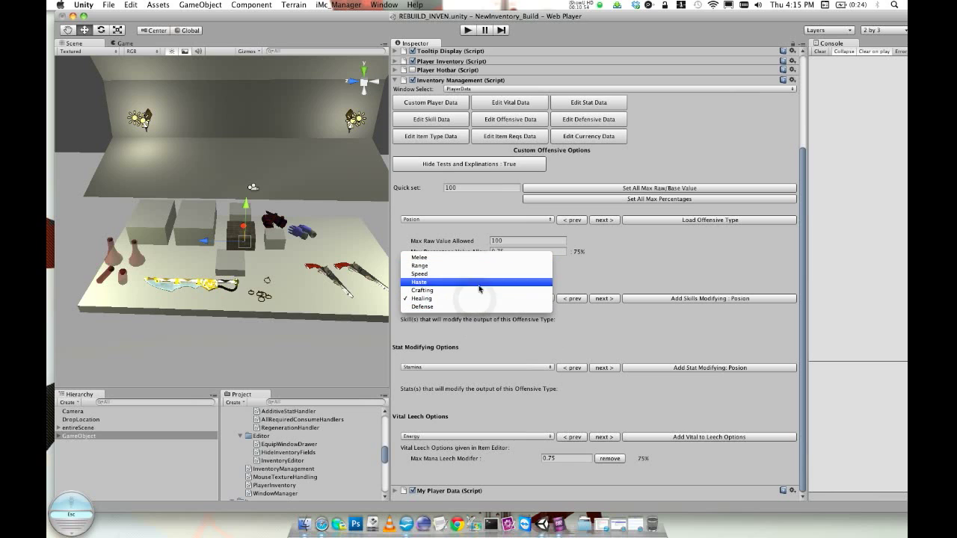
{"action": "left_click", "coordinate": [499, 334]}
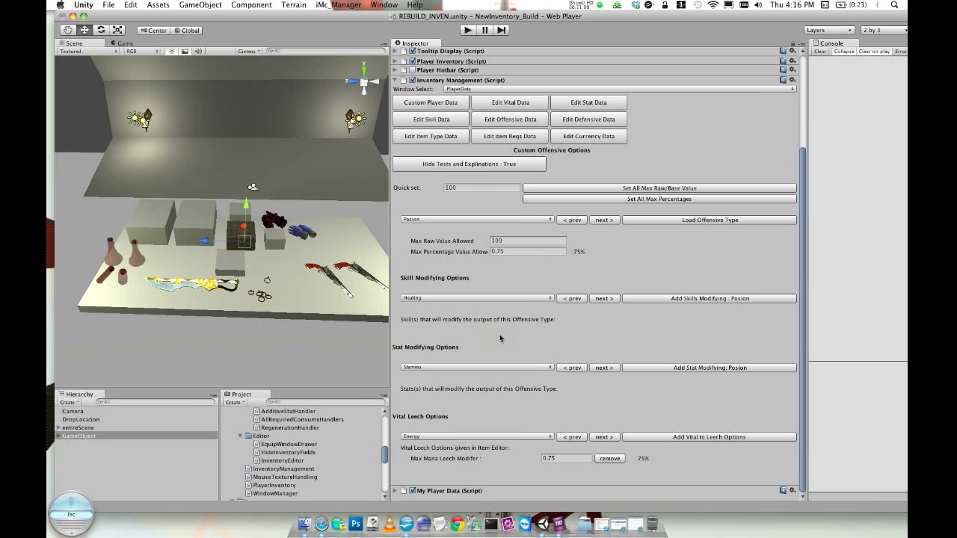
{"action": "left_click", "coordinate": [535, 370]}
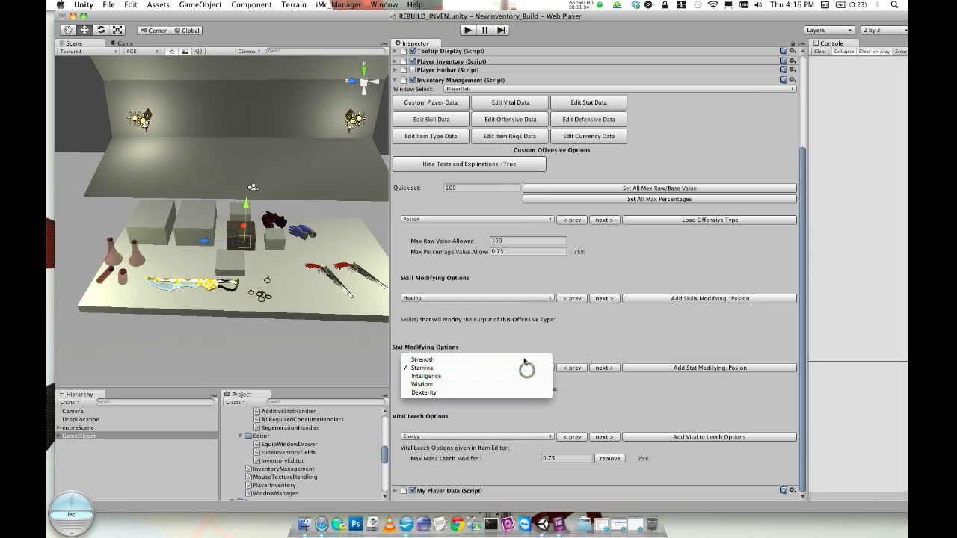
{"action": "left_click", "coordinate": [624, 390]}
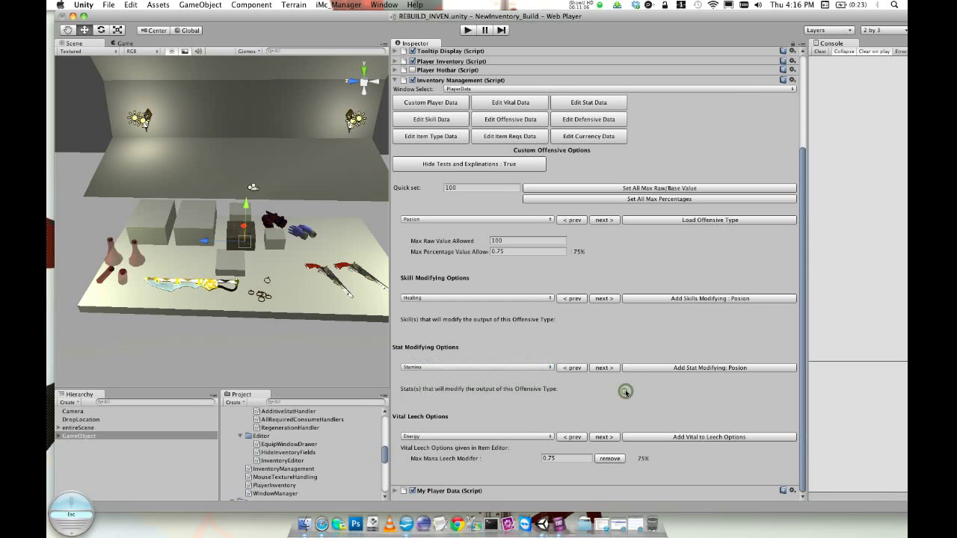
Choose Health as the vital in Posion's leech options and review the other available vitals
{"action": "left_click", "coordinate": [505, 424]}
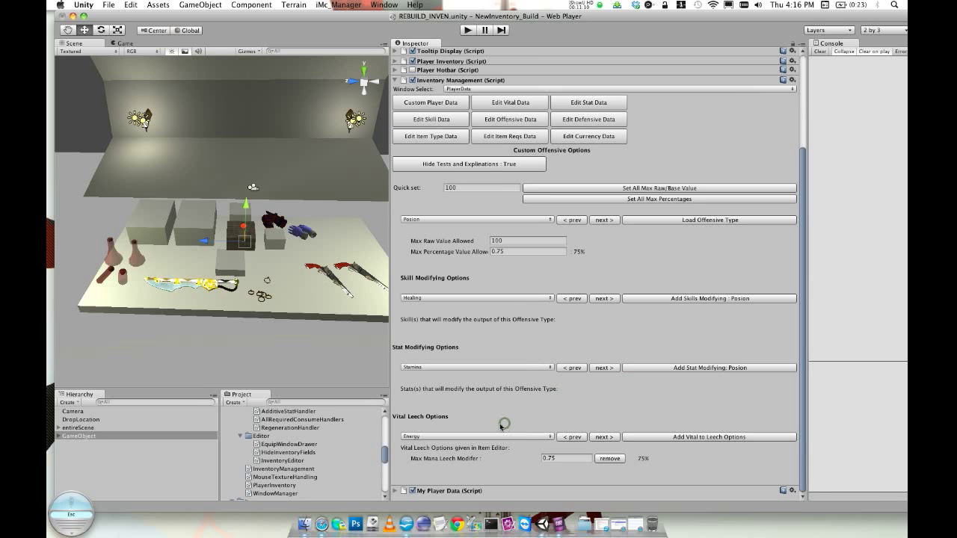
{"action": "left_click", "coordinate": [439, 436]}
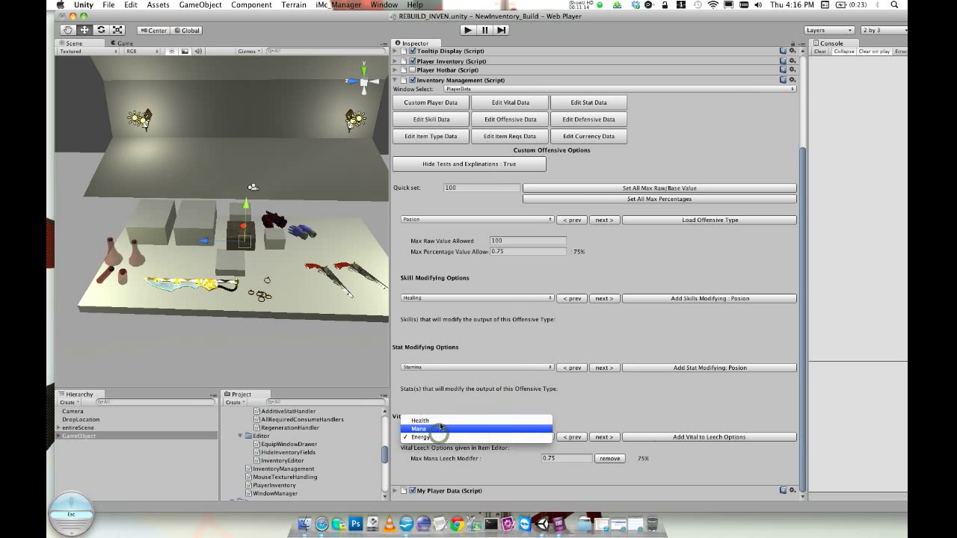
{"action": "left_click", "coordinate": [470, 422]}
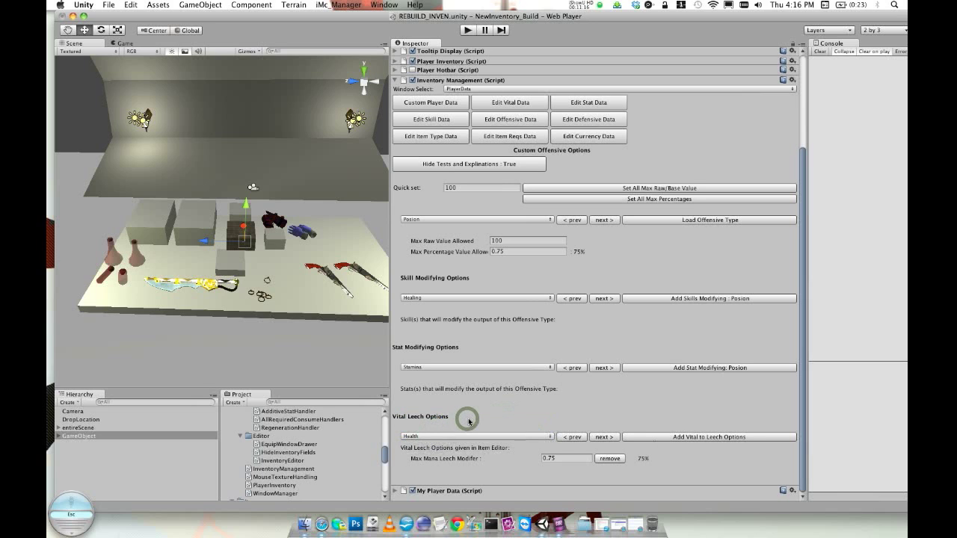
{"action": "left_click", "coordinate": [524, 437]}
{"action": "left_click", "coordinate": [517, 435]}
{"action": "left_click", "coordinate": [472, 436]}
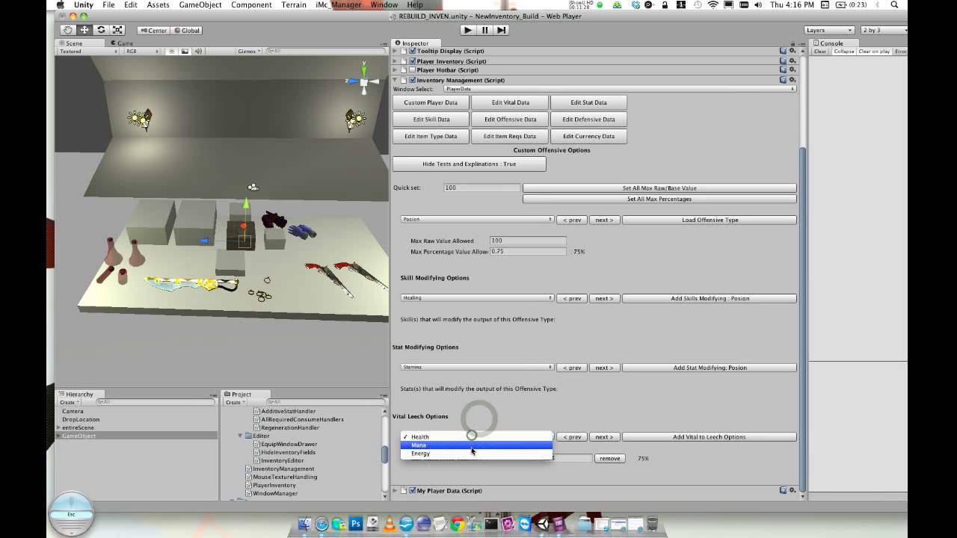
{"action": "left_click", "coordinate": [473, 392]}
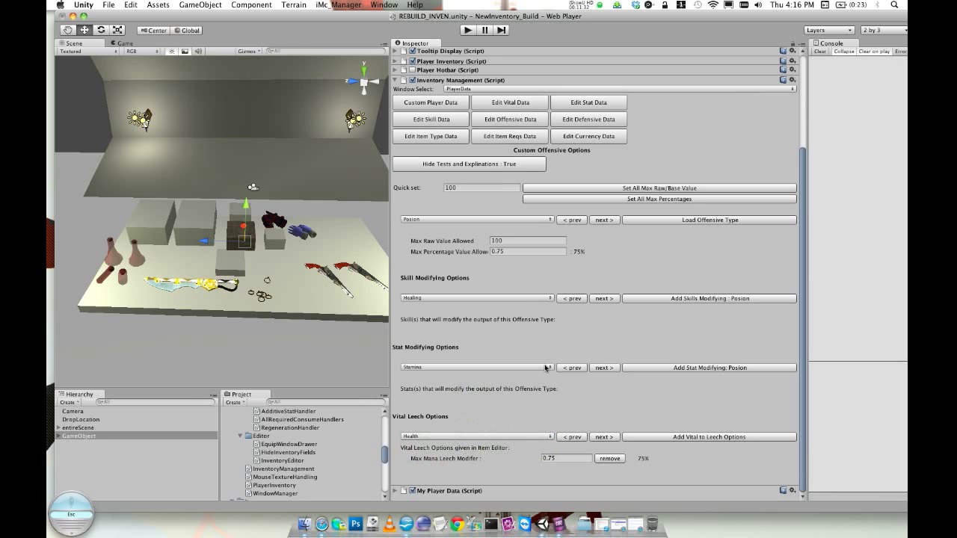
Open the defensive data for editing and load the Armor defensive type's values
{"action": "left_click", "coordinate": [568, 127]}
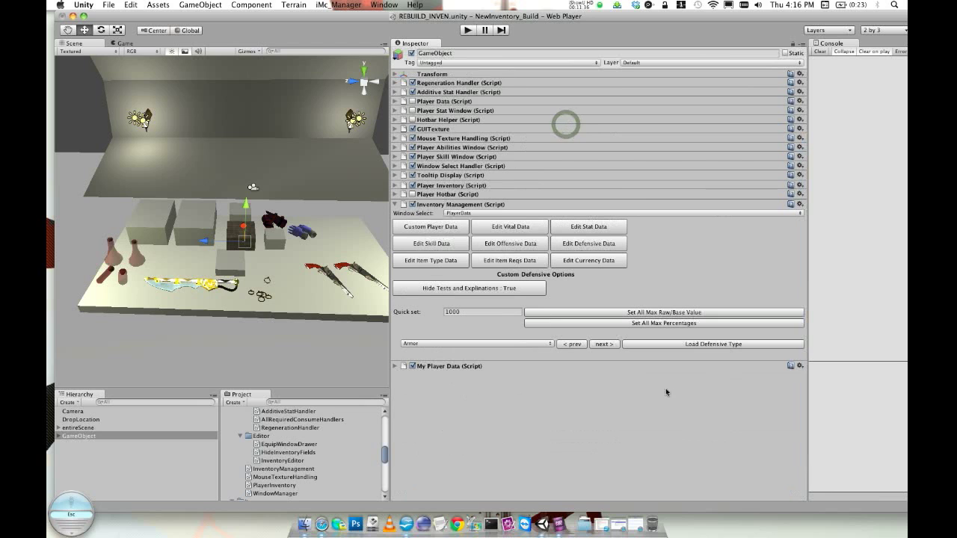
{"action": "left_click", "coordinate": [677, 345]}
{"action": "scroll", "coordinate": [506, 462], "scroll_direction": "down", "scroll_amount": 3}
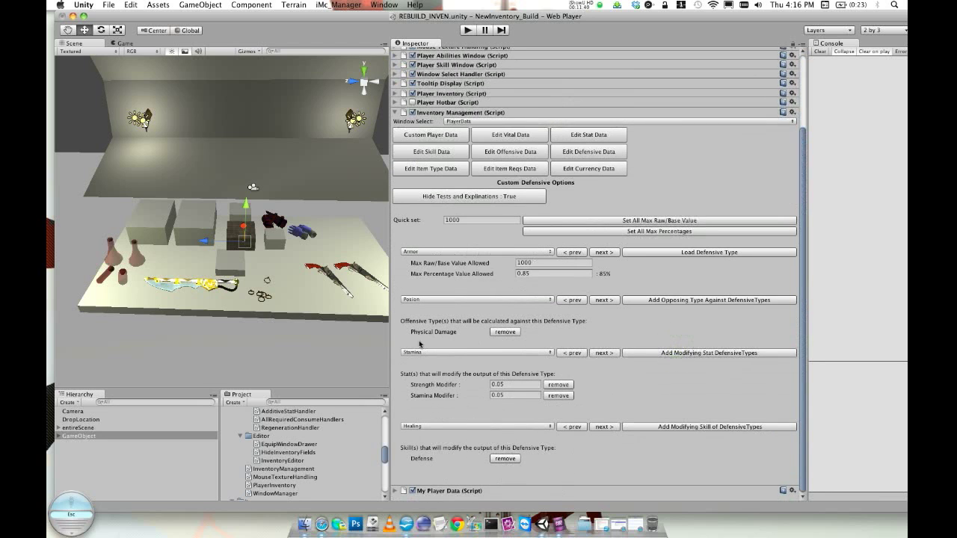
Select Physical Damage as the candidate opposing offensive type for Armor, and switch the selection to Cold
{"action": "left_click", "coordinate": [470, 301]}
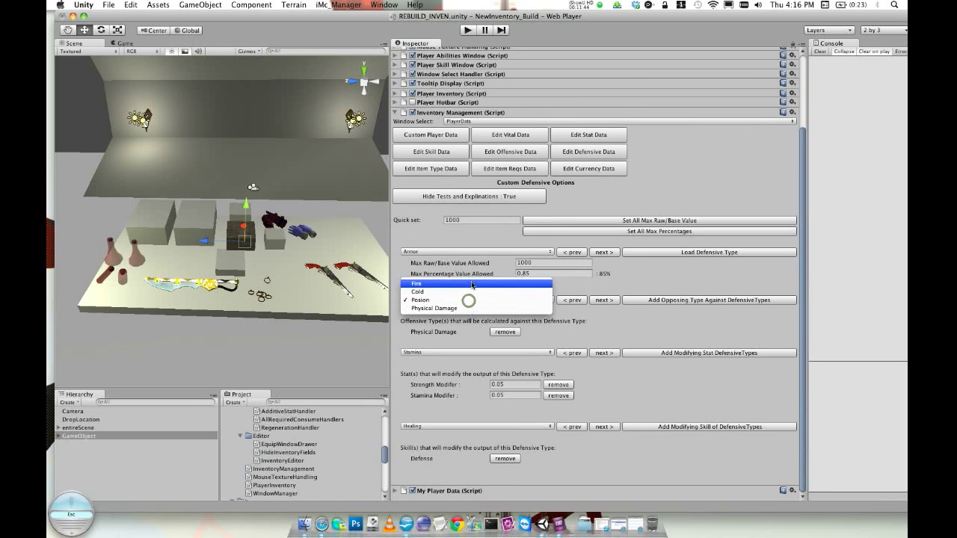
{"action": "left_click", "coordinate": [459, 331]}
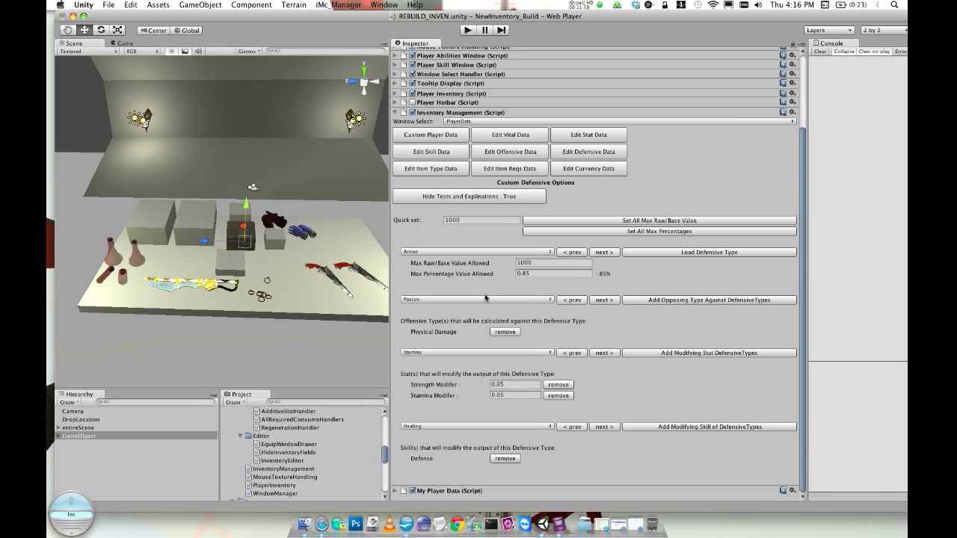
{"action": "left_click", "coordinate": [479, 301]}
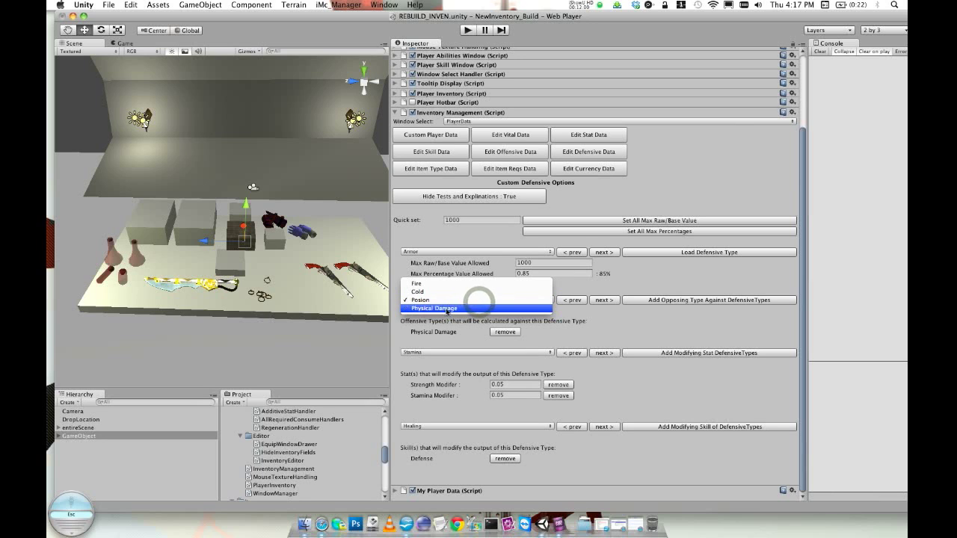
{"action": "left_click", "coordinate": [453, 308]}
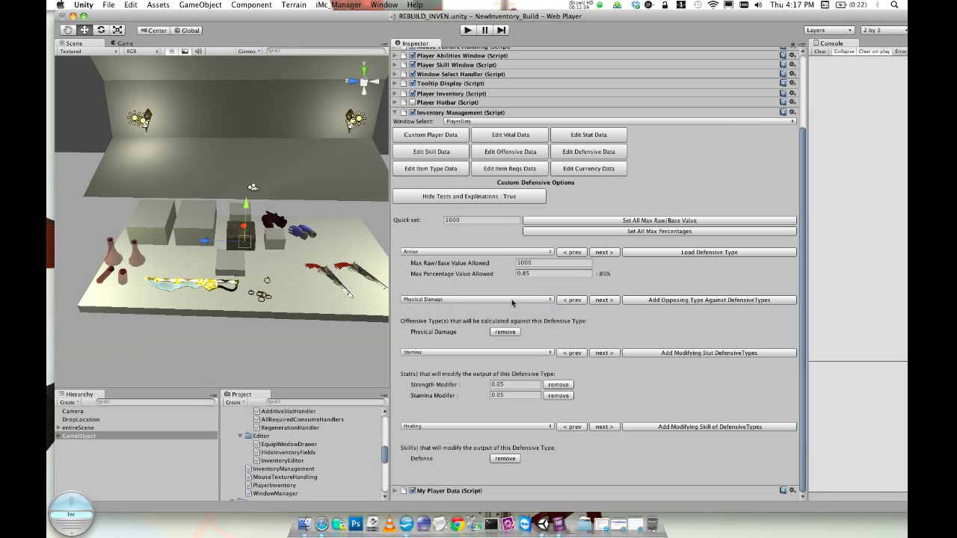
{"action": "left_click", "coordinate": [510, 301]}
{"action": "left_click", "coordinate": [505, 283]}
Review the available defensive types while keeping Armor selected, and look over its stat modifiers
{"action": "left_click", "coordinate": [411, 251]}
{"action": "left_click", "coordinate": [408, 251]}
{"action": "left_click", "coordinate": [408, 384]}
{"action": "left_click", "coordinate": [610, 400]}
{"action": "left_click", "coordinate": [598, 377]}
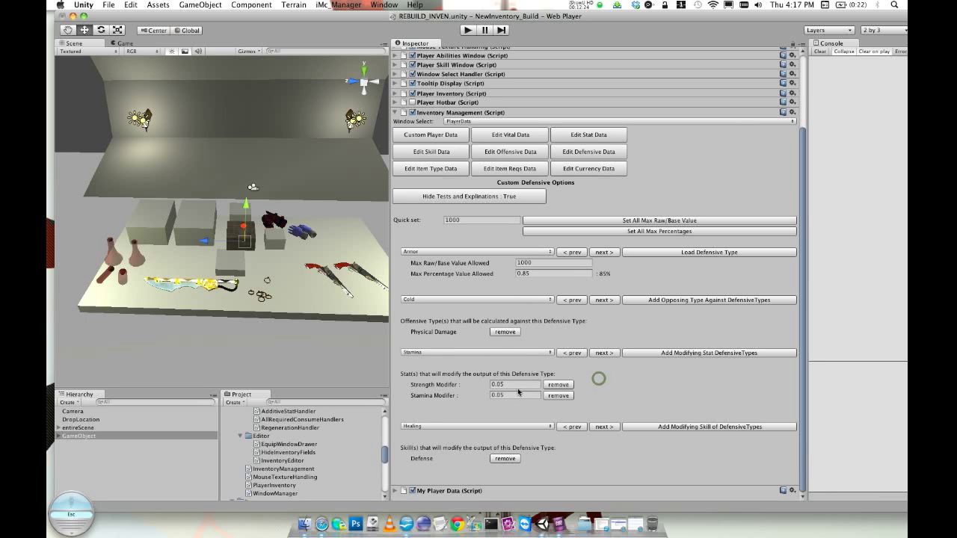